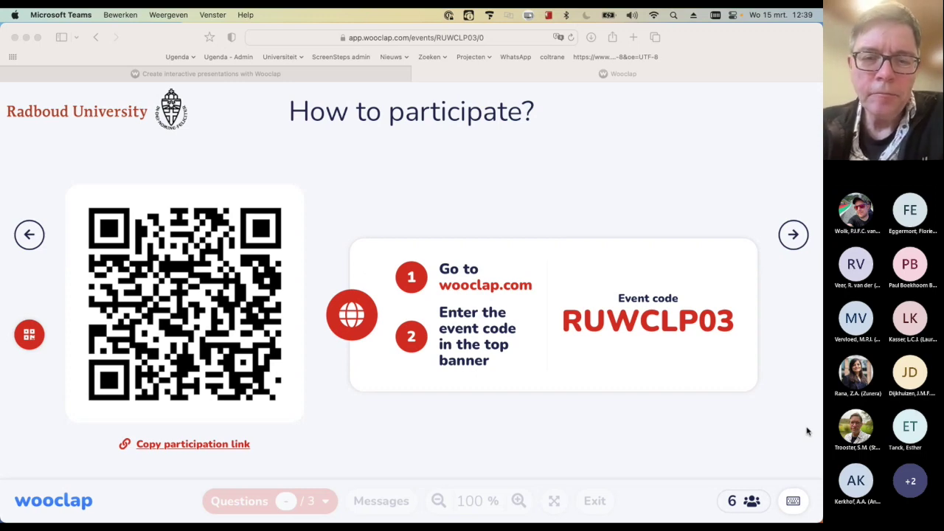
# Advance to question 1, 'How are you feeling today?', and reveal participants' answer pins on the image
pyautogui.click(795, 234)
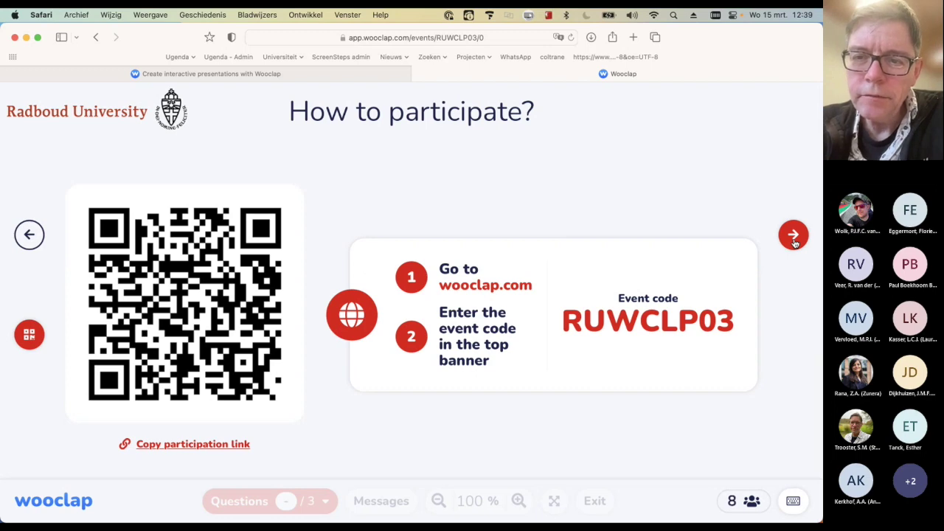
pyautogui.click(793, 236)
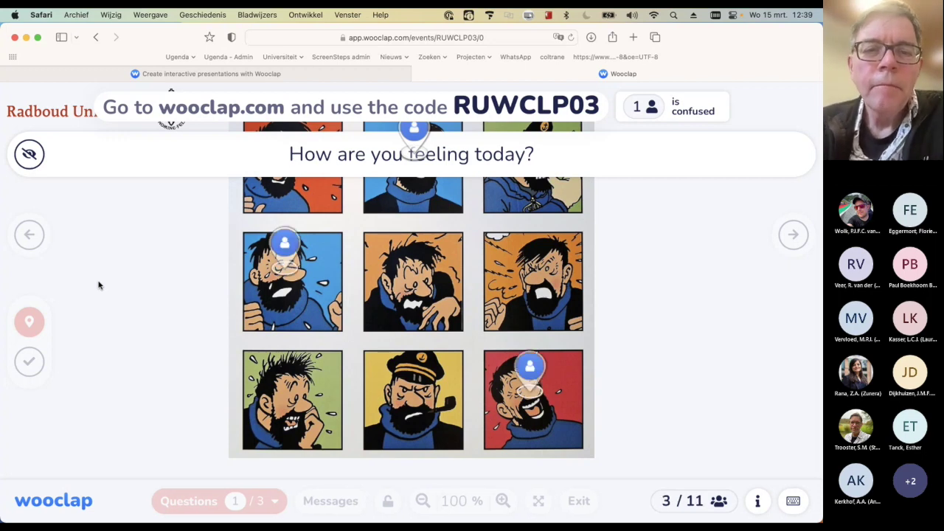
pyautogui.click(30, 155)
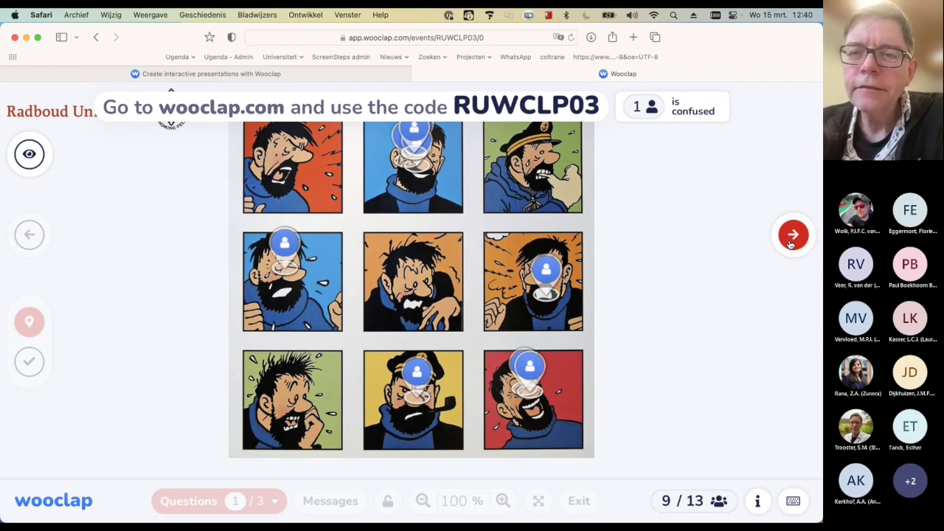
# Move on to question 2, the 'What is your favourite food?' word cloud led by PIZZA
pyautogui.click(792, 236)
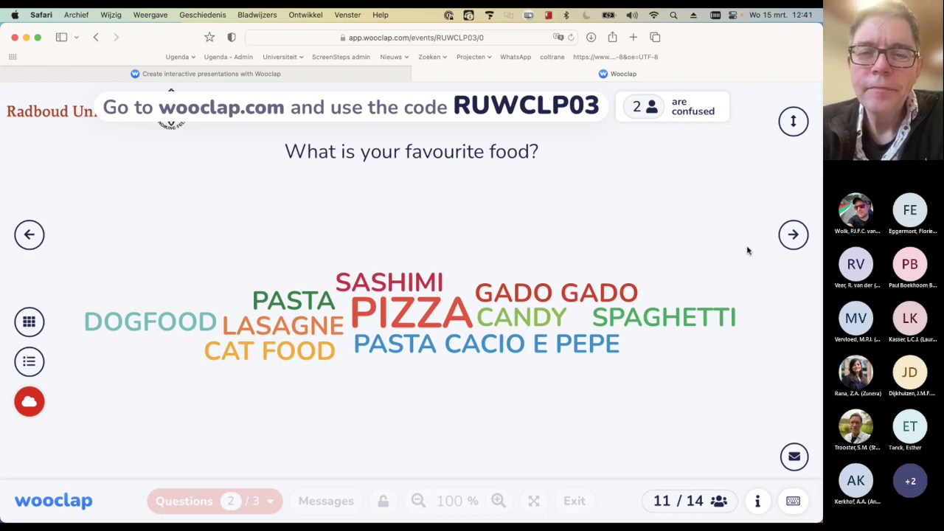
# Show the 'Have you used Mentimeter before?' results, then exit full-screen presentation mode
pyautogui.click(790, 239)
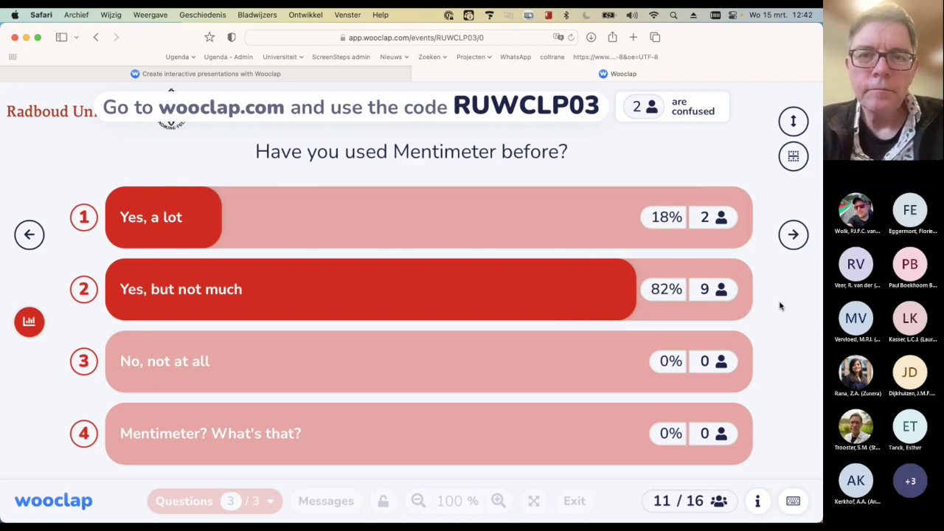
pyautogui.press('Escape')
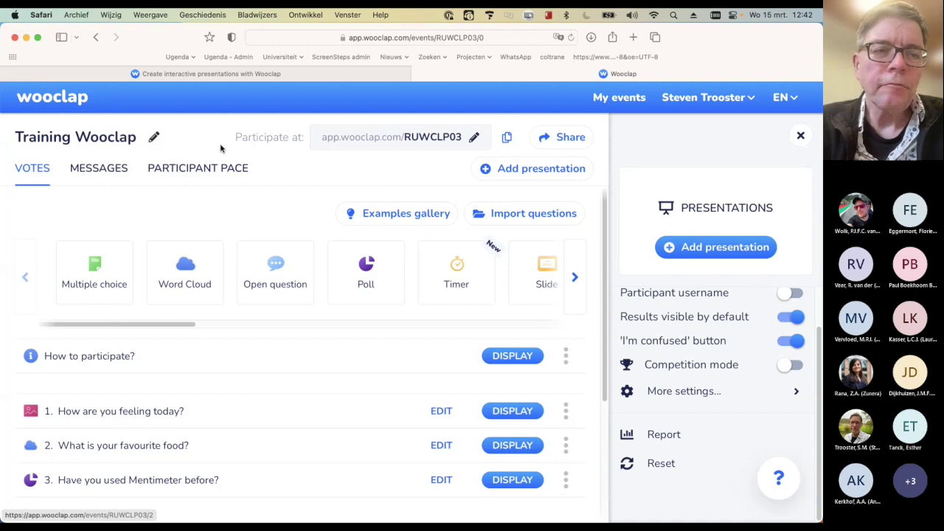
# Return to My events and sign out via the account menu
pyautogui.click(53, 98)
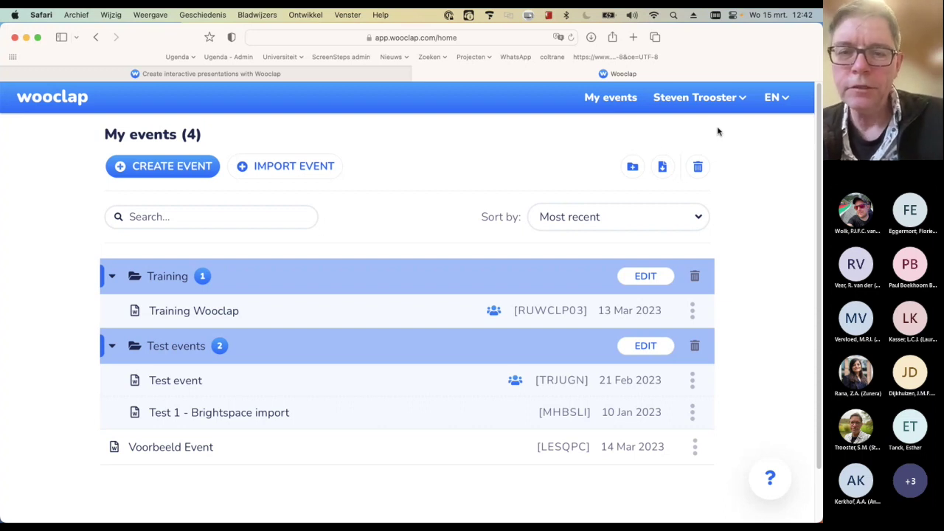
pyautogui.click(725, 98)
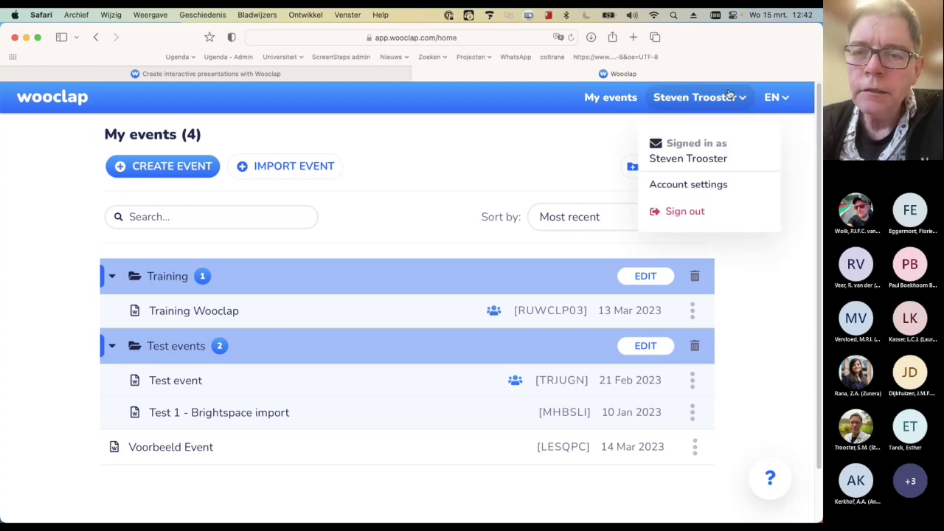
pyautogui.click(685, 212)
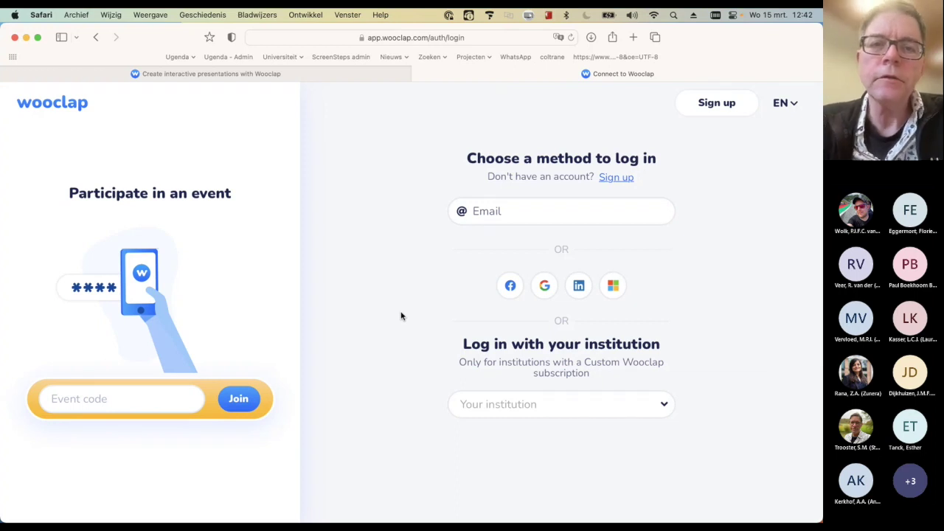
pyautogui.click(373, 37)
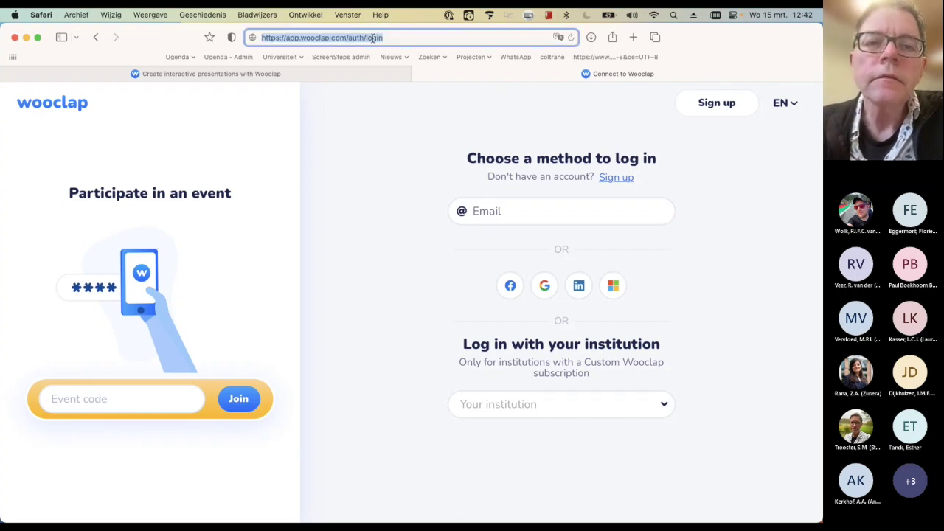
pyautogui.write('www.')
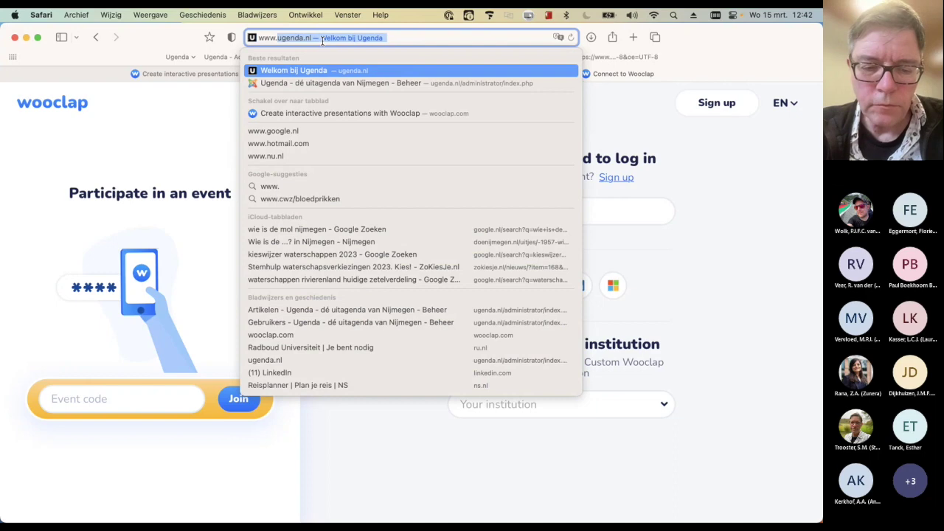
pyautogui.write('wooclap.')
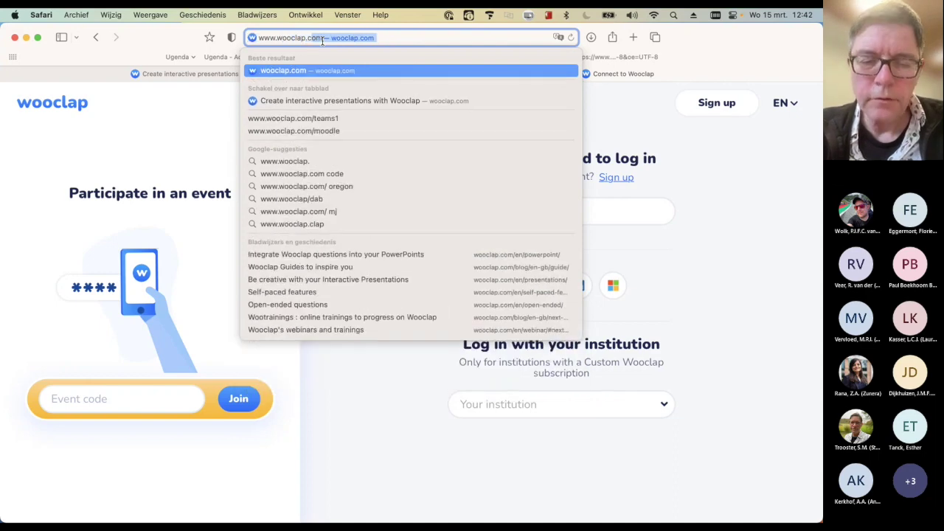
pyautogui.press('Return')
pyautogui.moveTo(369, 111)
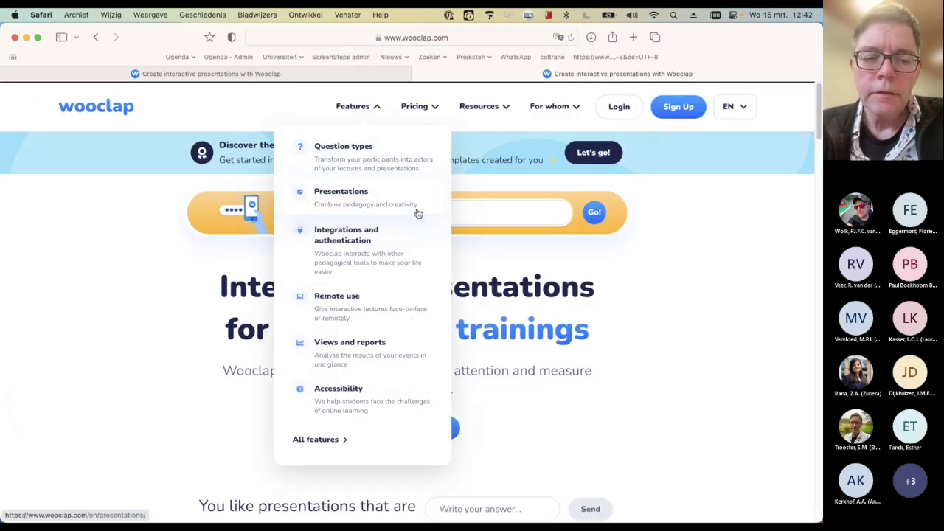
pyautogui.scroll(-5, 417, 213)
pyautogui.scroll(5, 595, 297)
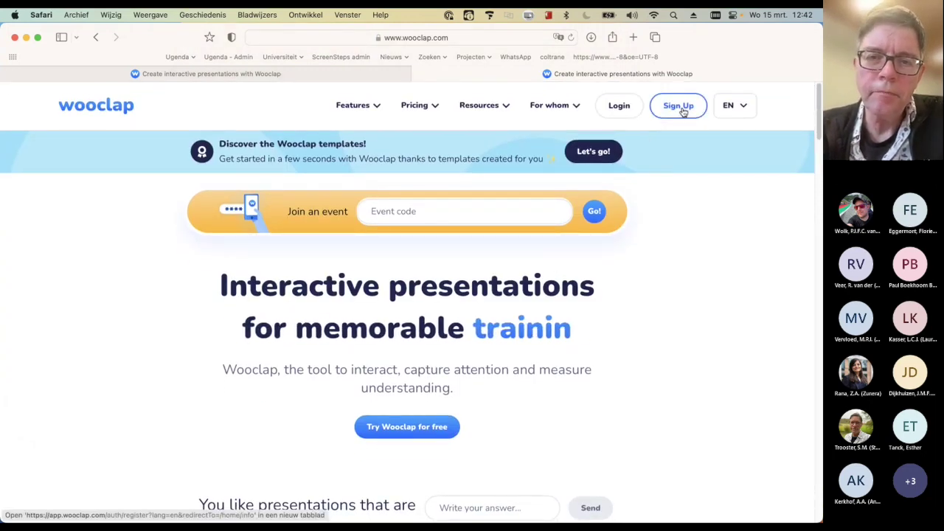
# On the sign-up page, select Radboud Universiteit as the institution and continue to its login
pyautogui.click(680, 106)
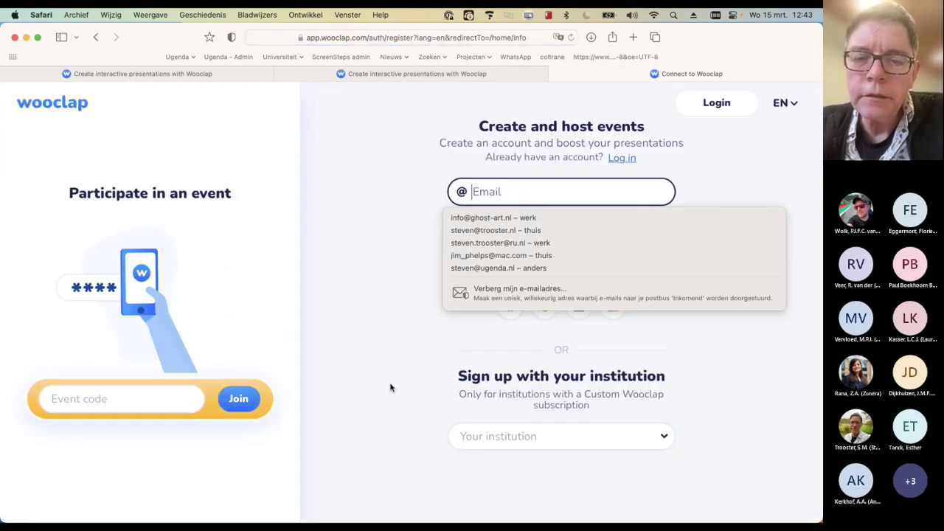
pyautogui.click(394, 387)
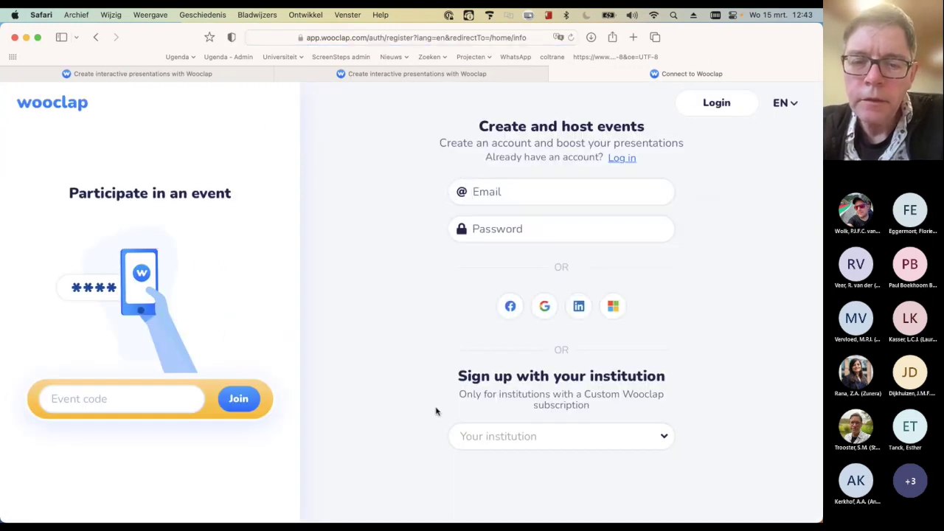
pyautogui.click(524, 436)
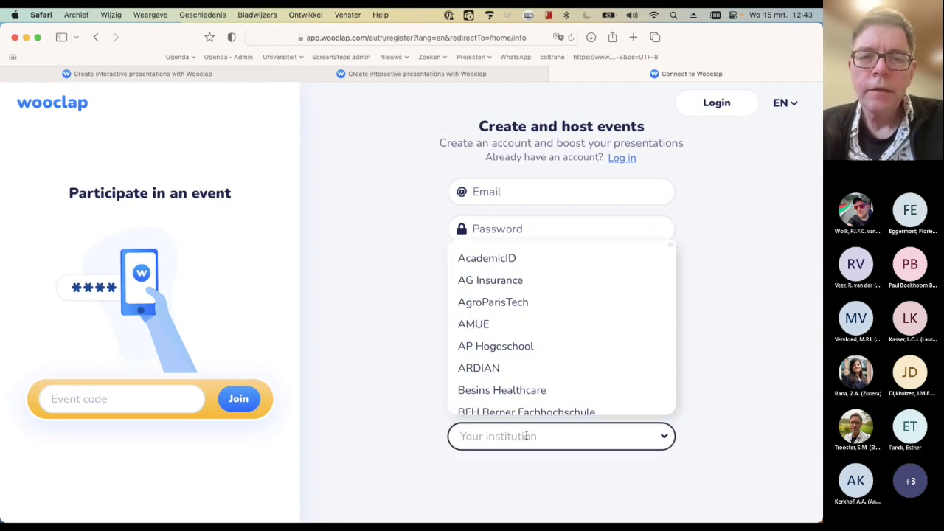
pyautogui.write('ra')
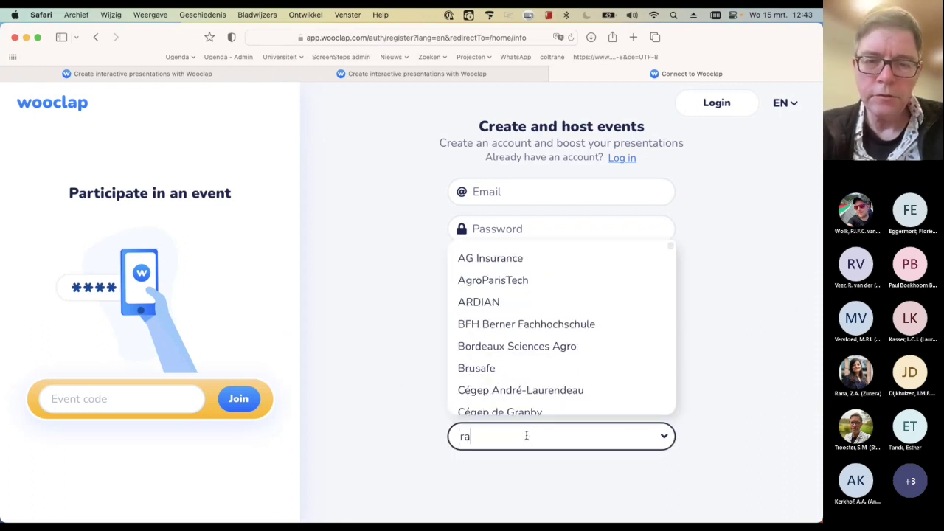
pyautogui.write('dbou')
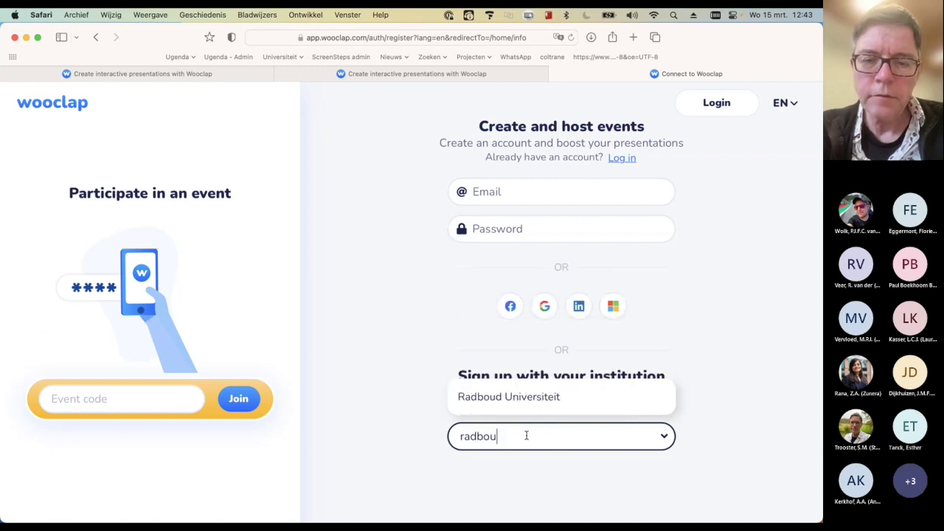
pyautogui.click(563, 398)
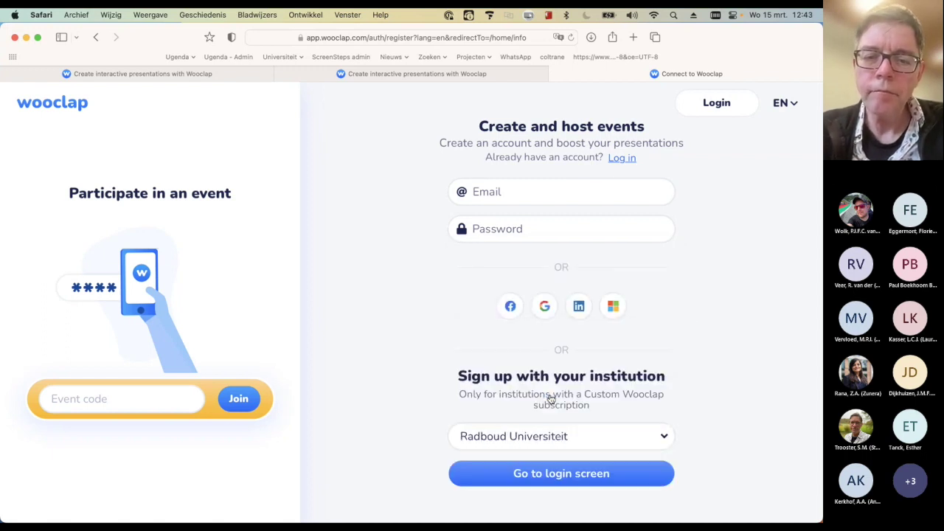
pyautogui.click(605, 479)
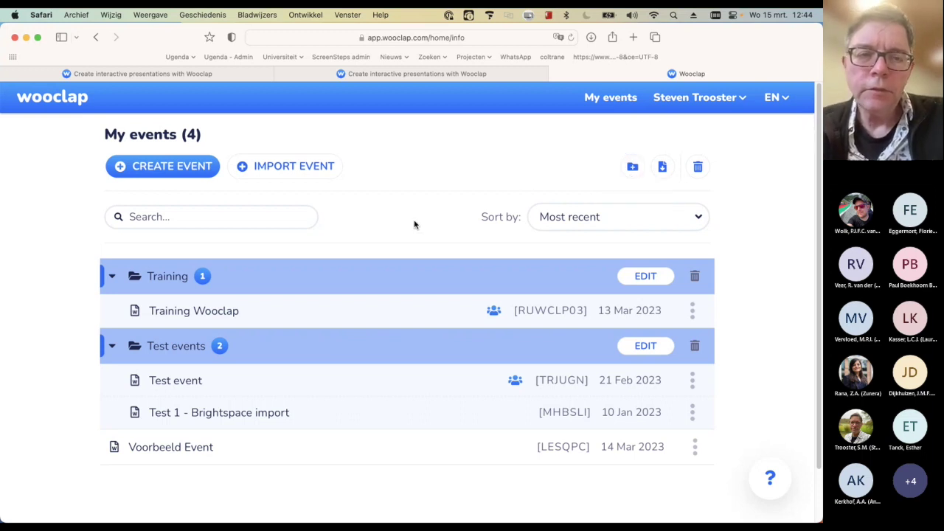
# Create a new event, 'My new event', from the My events page
pyautogui.click(194, 177)
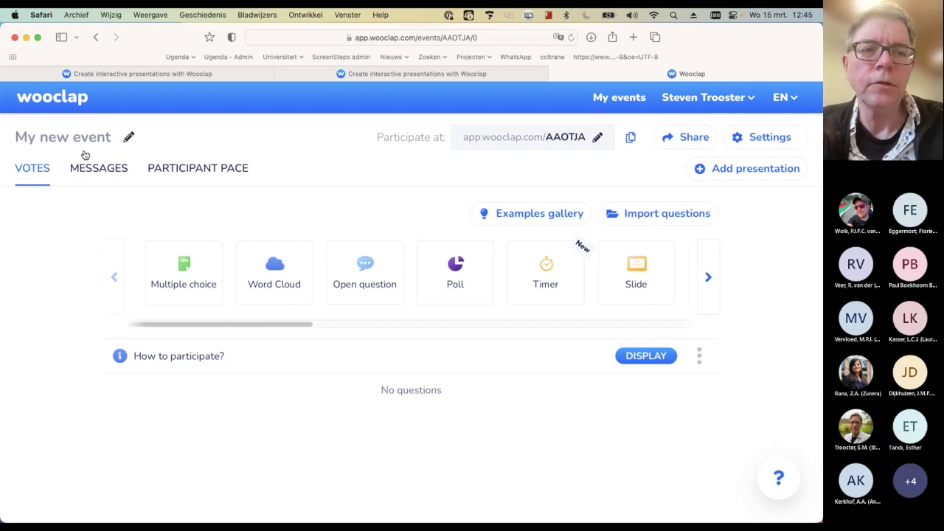
# Replace the event title 'My new event' with 'Event for training' and confirm
pyautogui.click(129, 140)
pyautogui.moveTo(118, 140)
pyautogui.mouseDown()
pyautogui.moveTo(8, 125)
pyautogui.moveTo(2, 110)
pyautogui.mouseUp()
pyautogui.write('E')
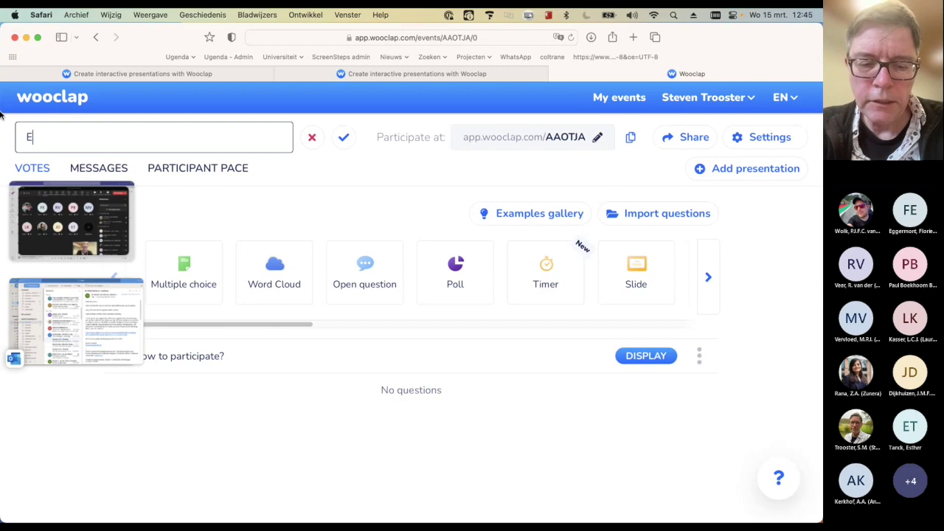
pyautogui.write('vent for')
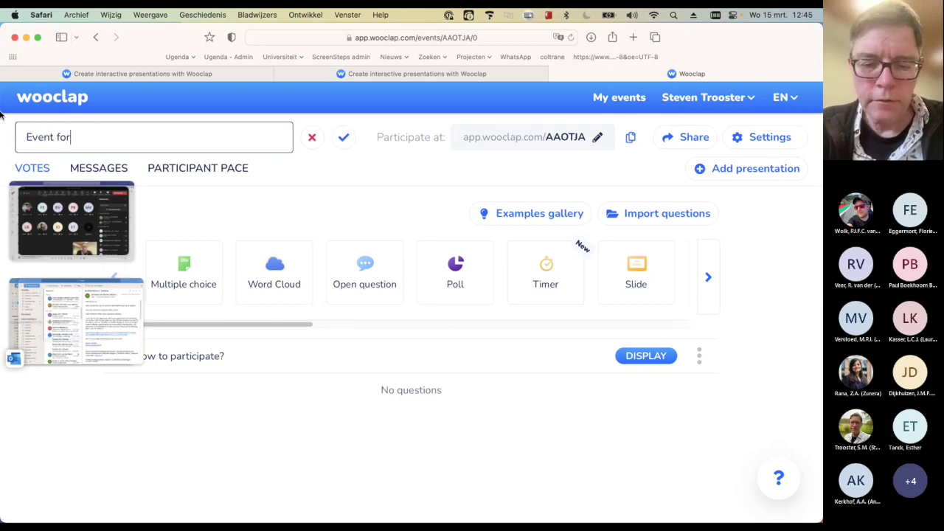
pyautogui.write(' training')
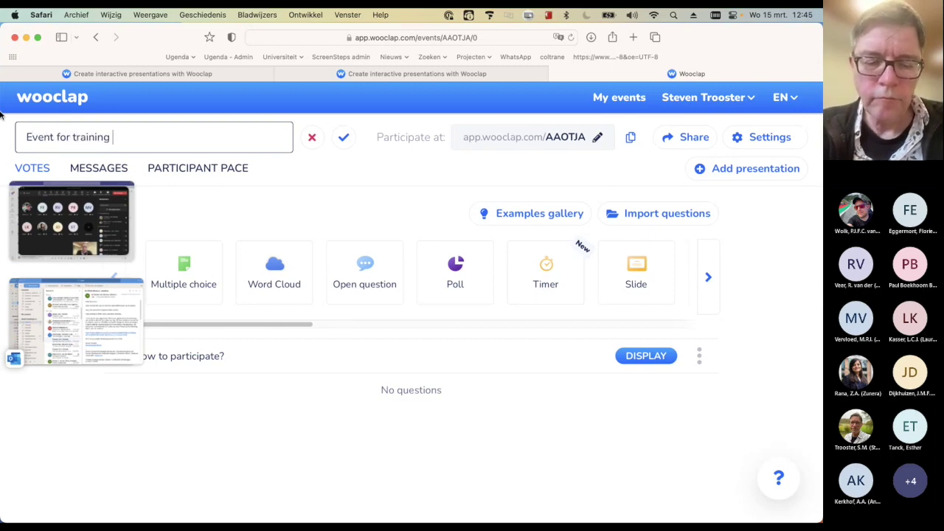
pyautogui.click(345, 144)
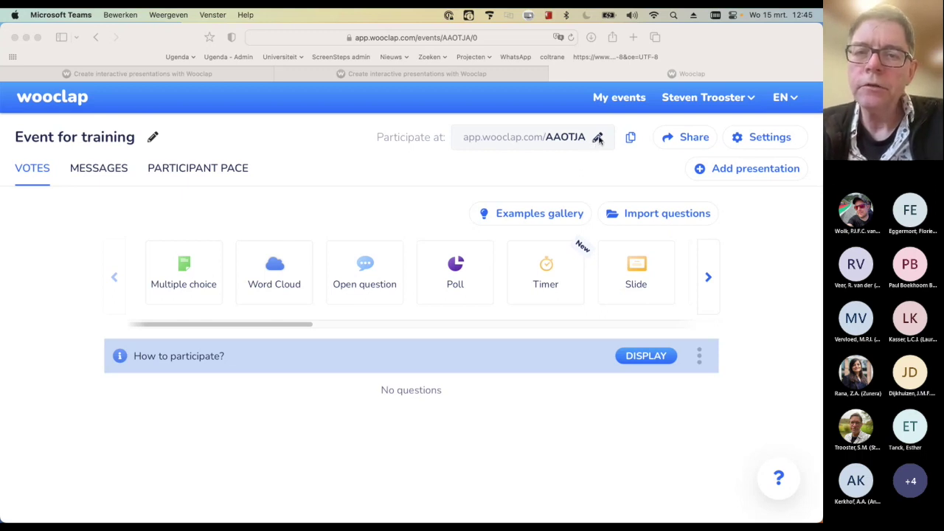
pyautogui.click(598, 142)
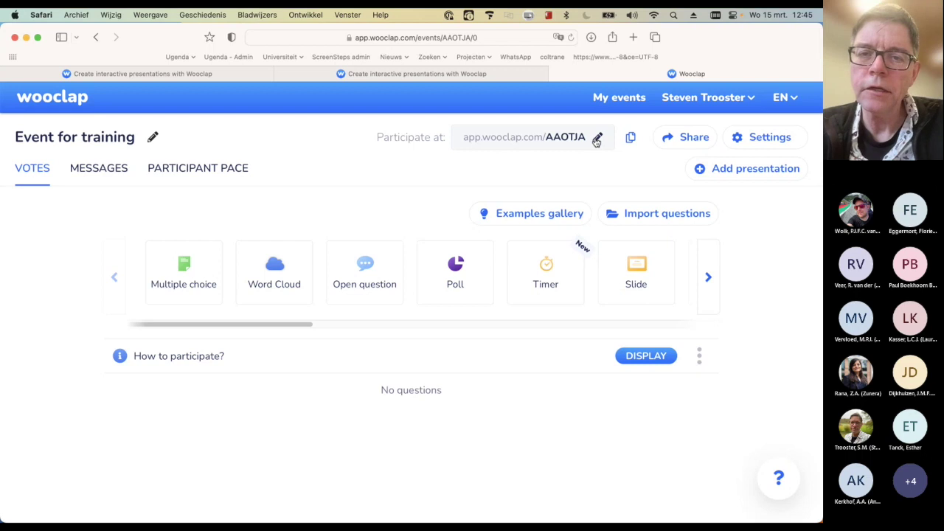
pyautogui.click(598, 141)
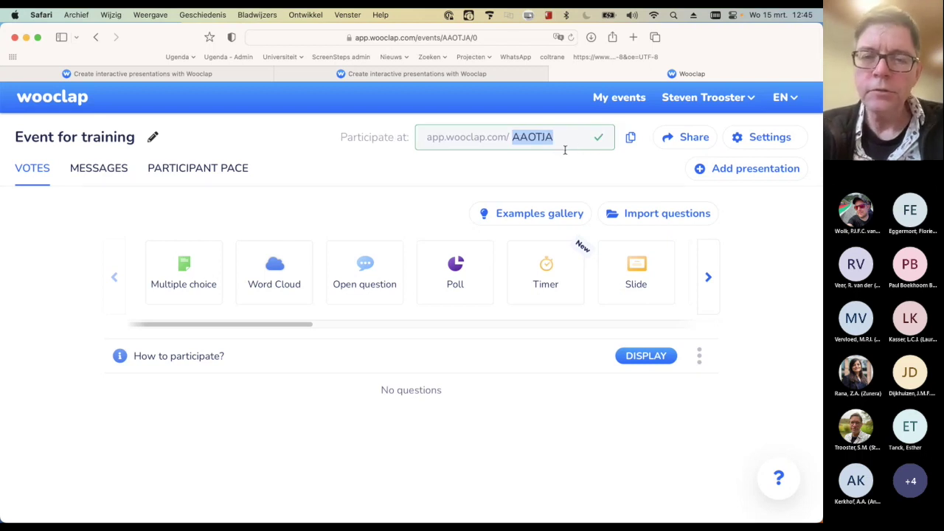
pyautogui.press('BackSpace')
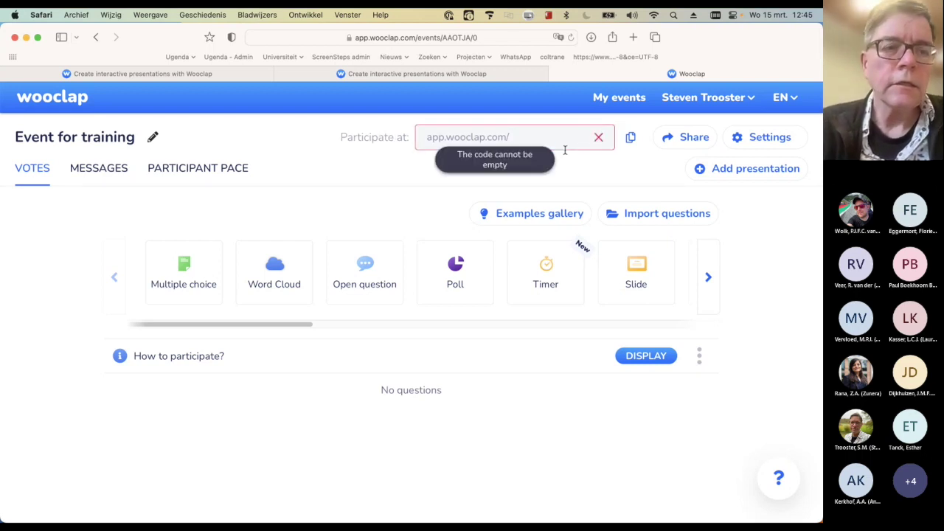
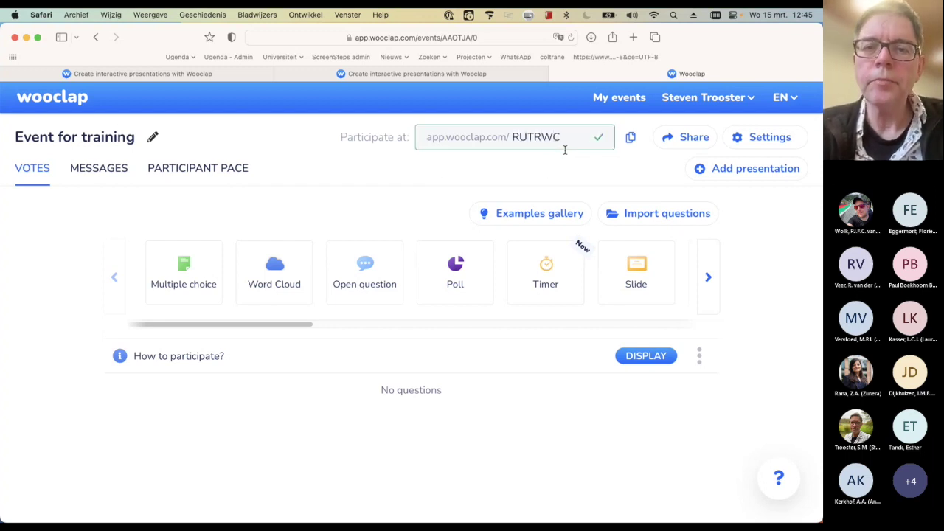
pyautogui.click(600, 140)
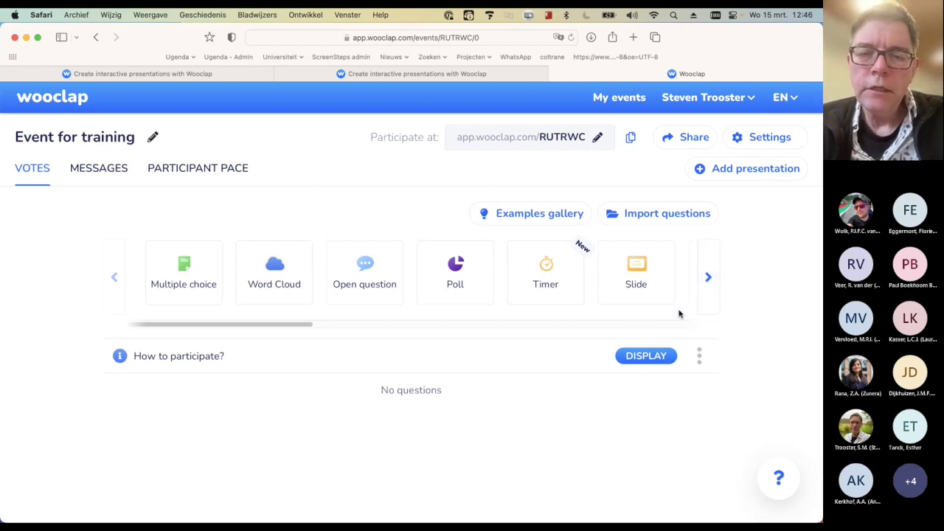
# Browse the question-type carousel, then add a new Multiple choice question
pyautogui.click(714, 292)
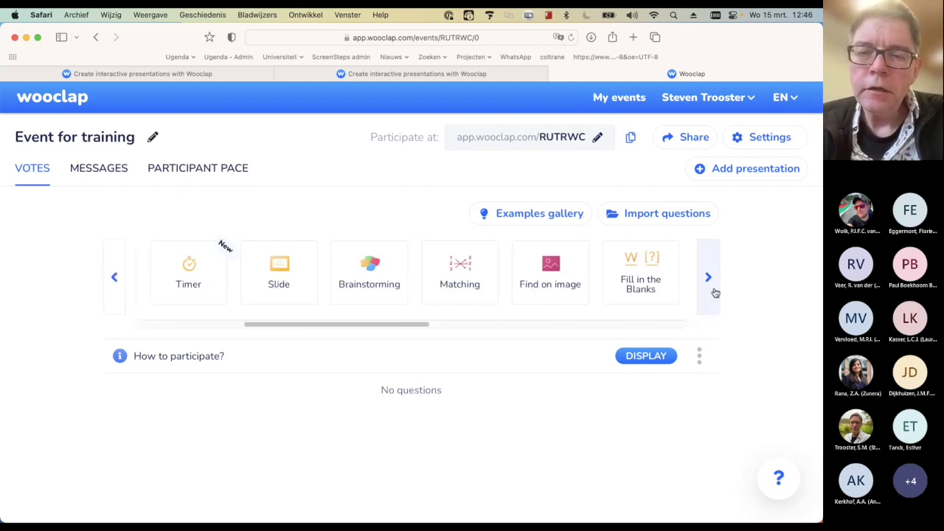
pyautogui.click(714, 293)
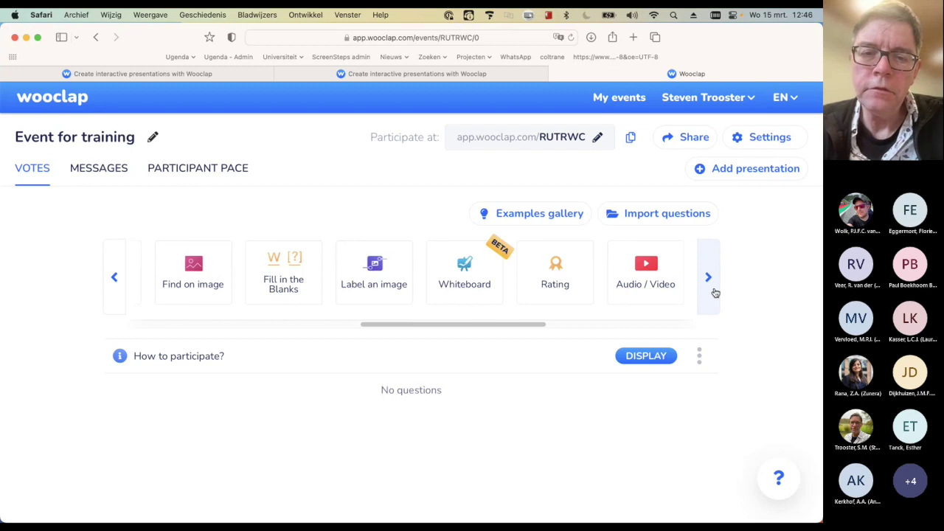
pyautogui.click(714, 293)
pyautogui.click(715, 292)
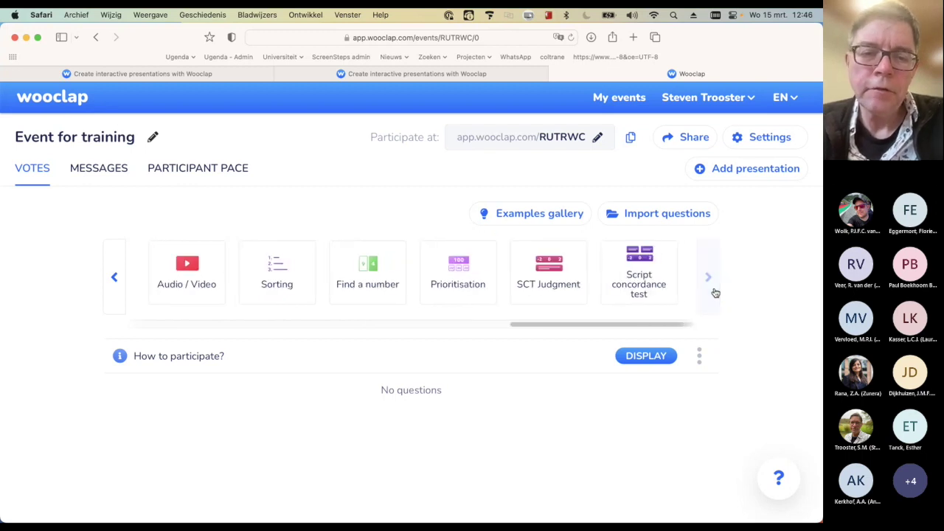
pyautogui.moveTo(524, 326); pyautogui.dragTo(61, 329)
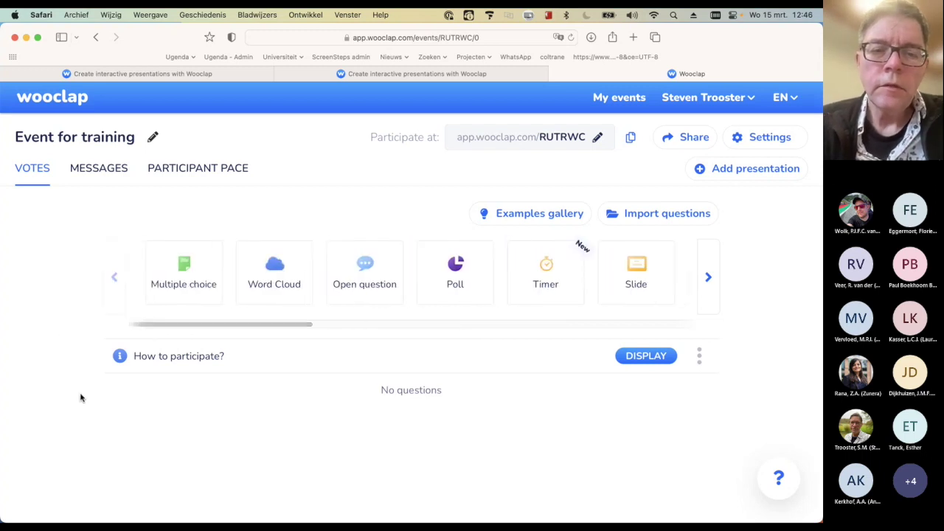
pyautogui.moveTo(198, 283)
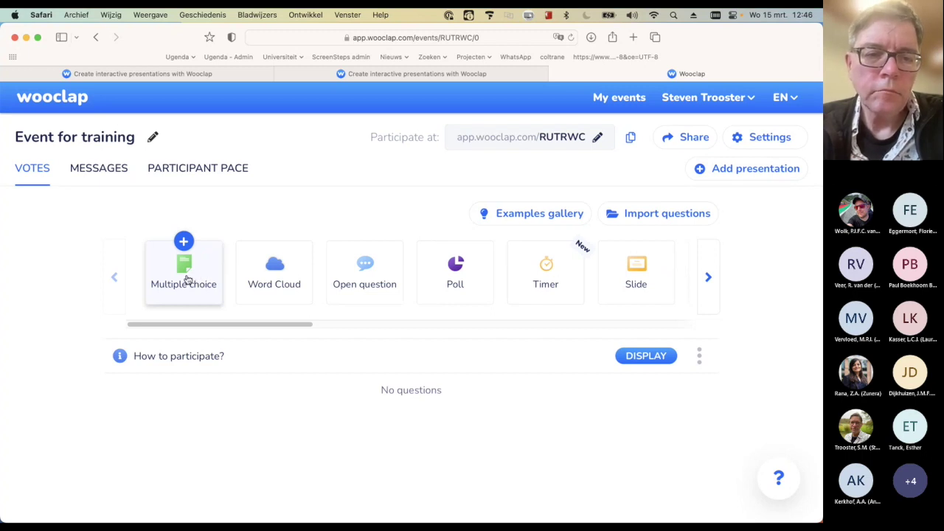
pyautogui.click(185, 276)
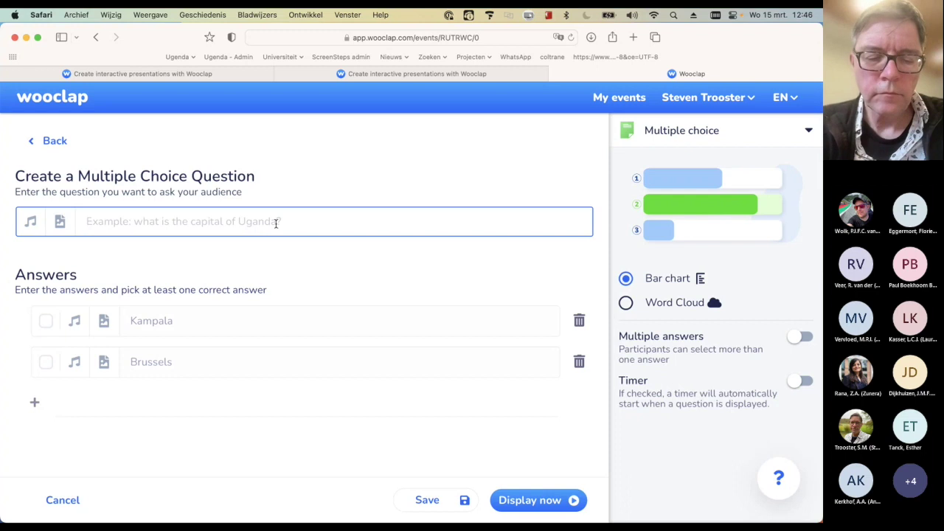
# Enter the question 'What is the capital of gelderland?' with answers Apeldoorn and Arnhem
pyautogui.write('What')
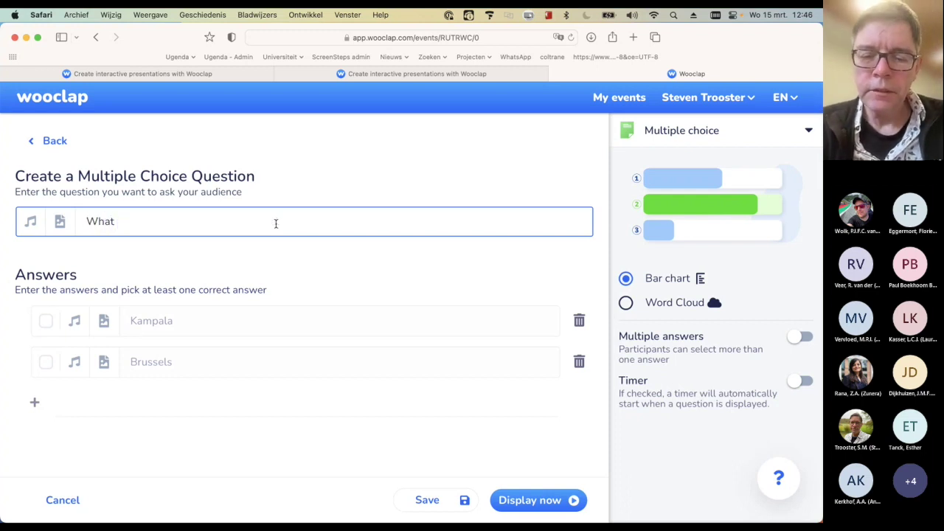
pyautogui.write(' is the capital of gelderland')
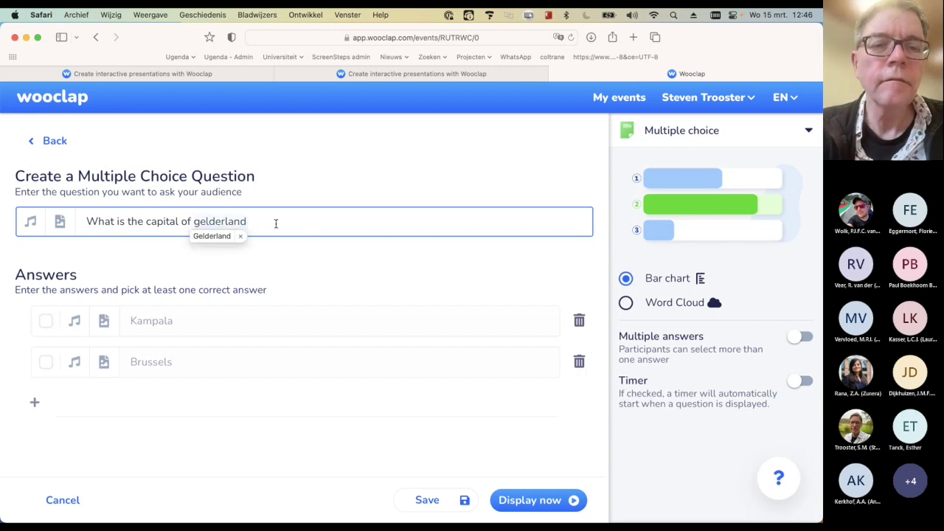
pyautogui.write('?')
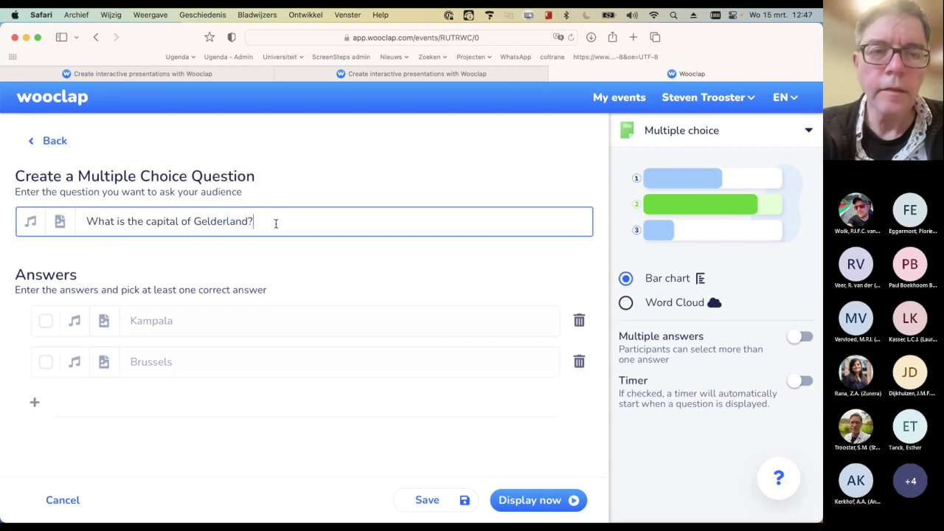
pyautogui.click(228, 321)
pyautogui.write('Apeldoorn')
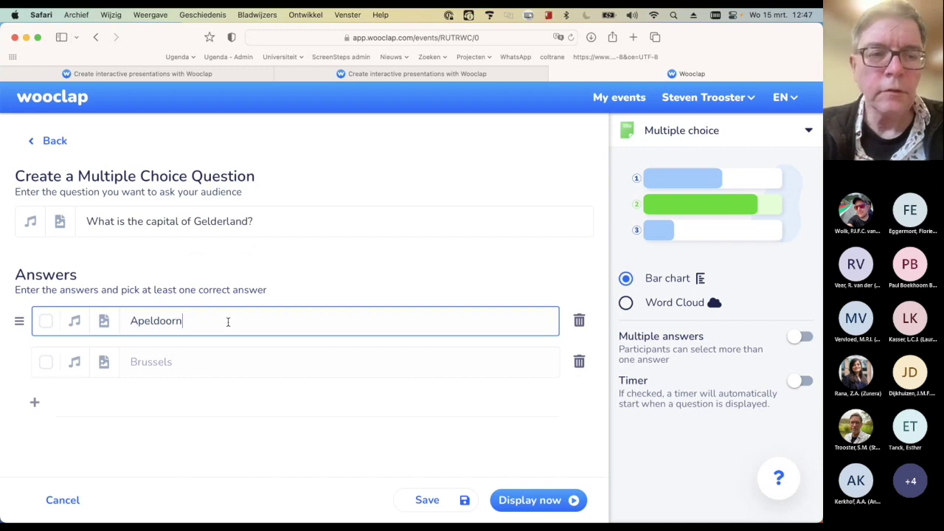
pyautogui.click(228, 361)
pyautogui.write('Arnhem')
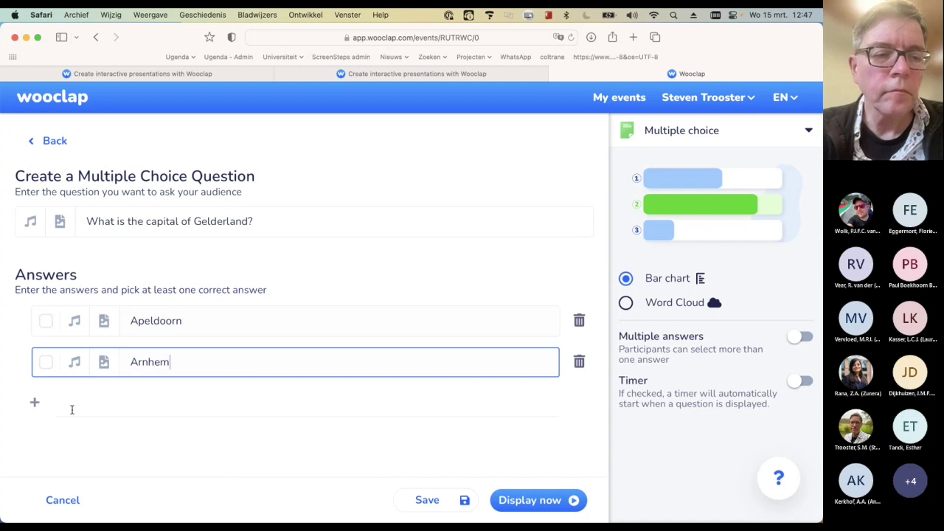
# Add Winterswijk as a third answer, then press Escape to bring up the discard prompt
pyautogui.click(34, 402)
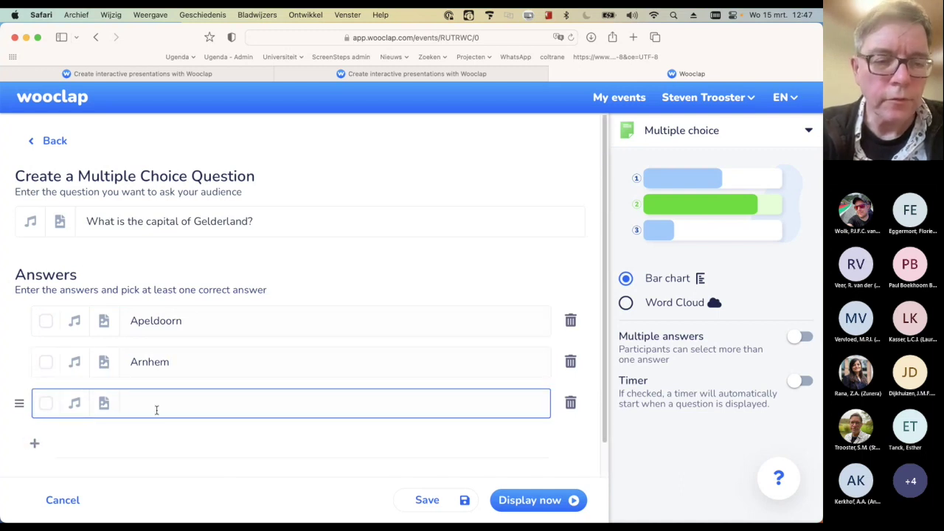
pyautogui.write('Winterswijk')
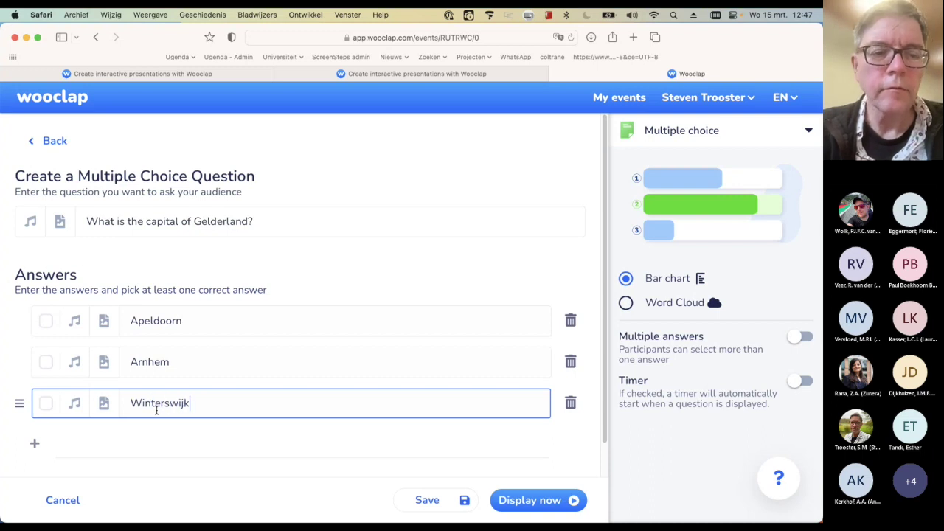
pyautogui.click(185, 435)
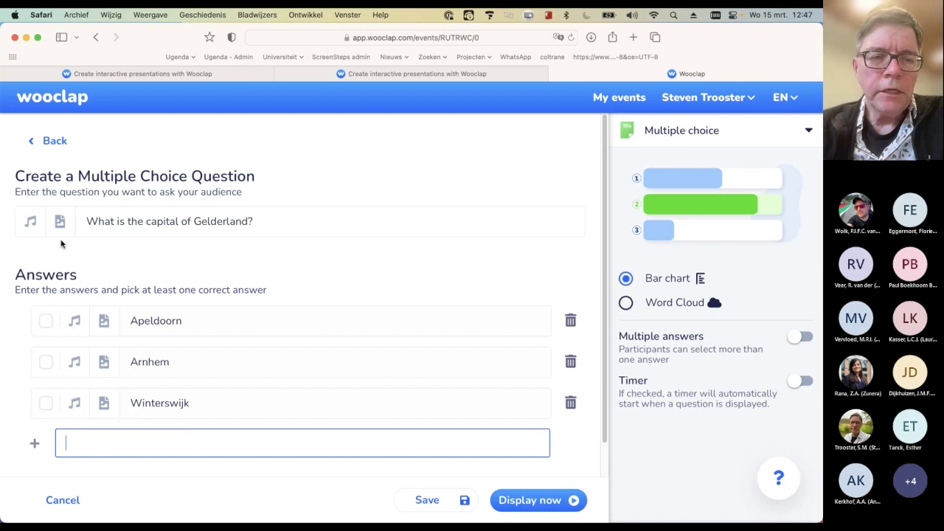
pyautogui.press('Escape')
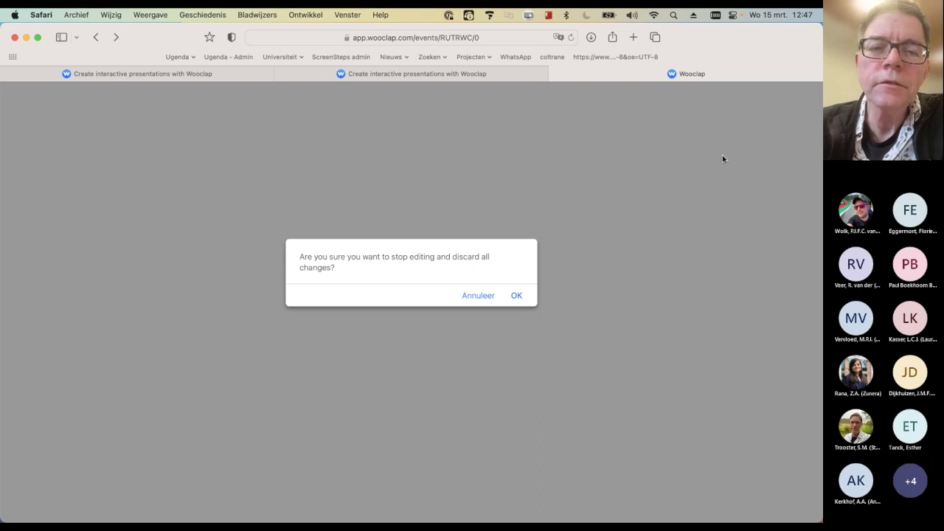
# Choose Annuleer in the discard dialog to keep the Gelderland question draft
pyautogui.click(480, 295)
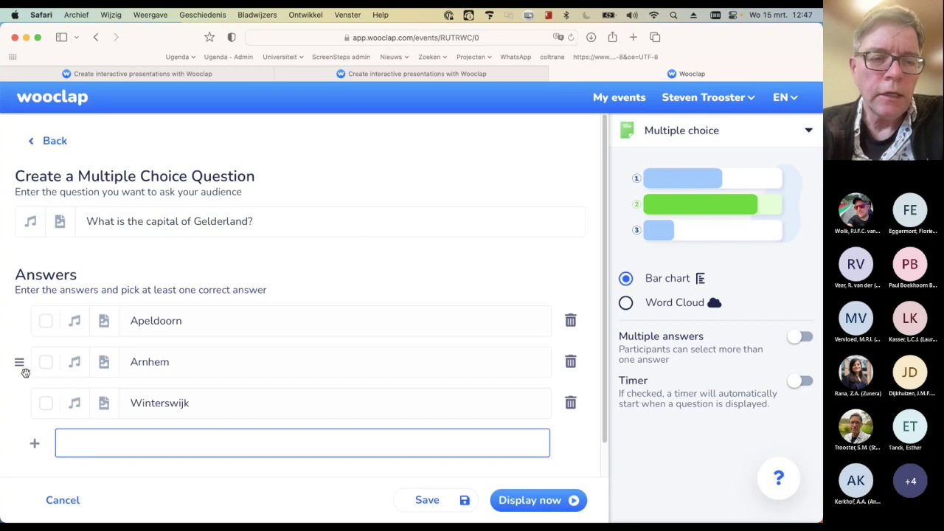
# Mark Arnhem as correct, remove the empty answer field, and set results to a bar chart
pyautogui.click(46, 363)
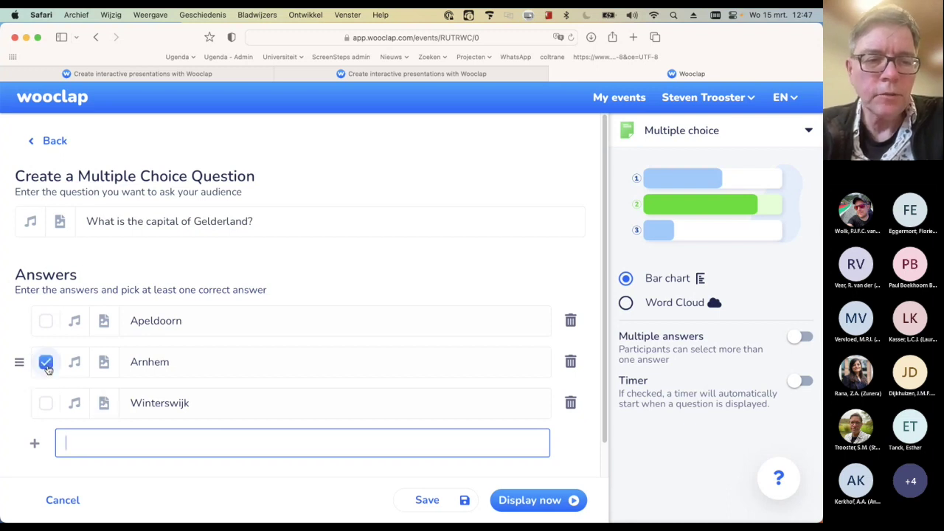
pyautogui.click(208, 390)
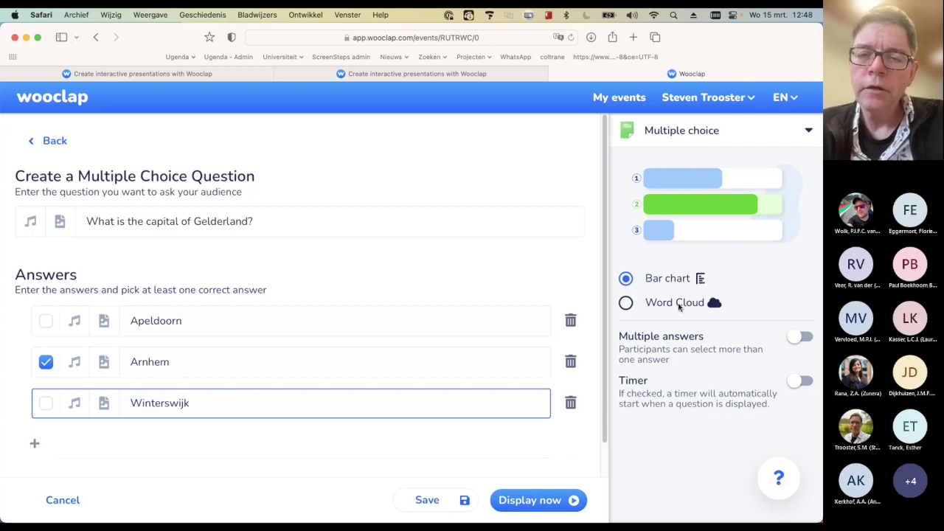
pyautogui.click(626, 304)
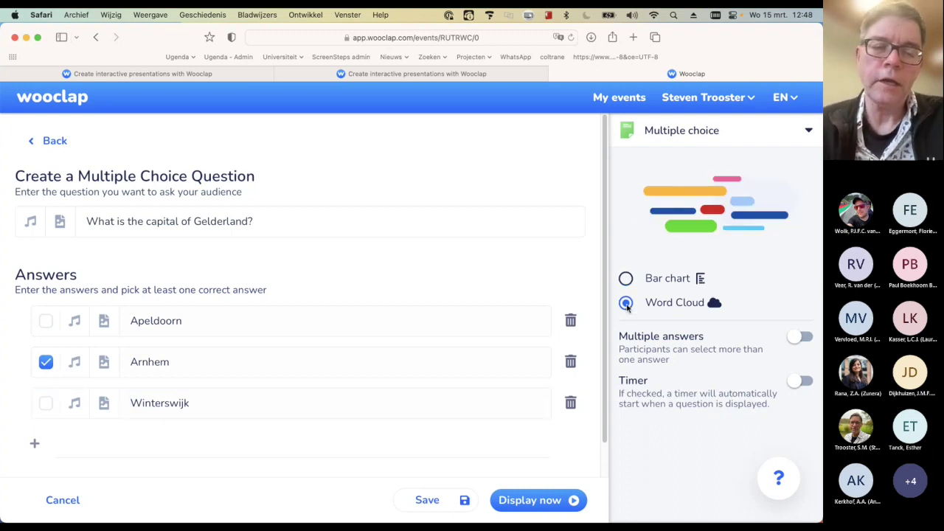
pyautogui.click(626, 279)
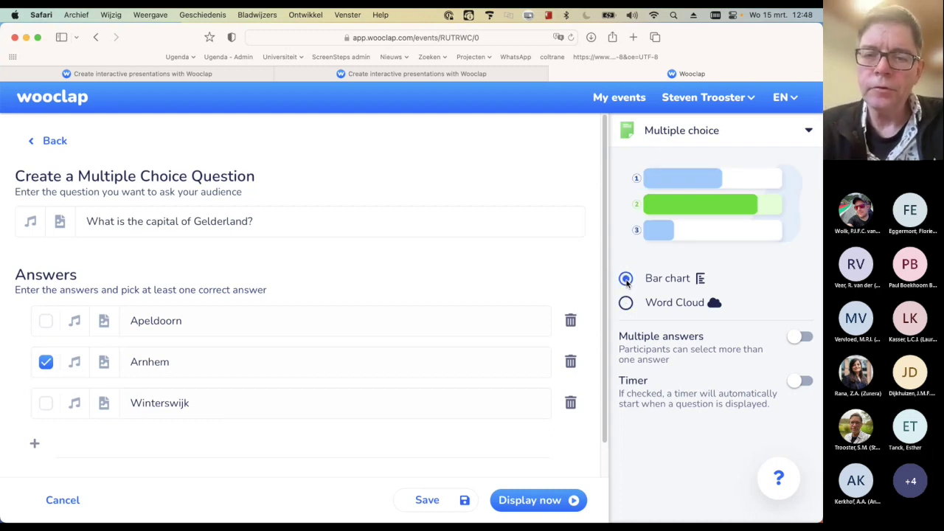
pyautogui.click(626, 304)
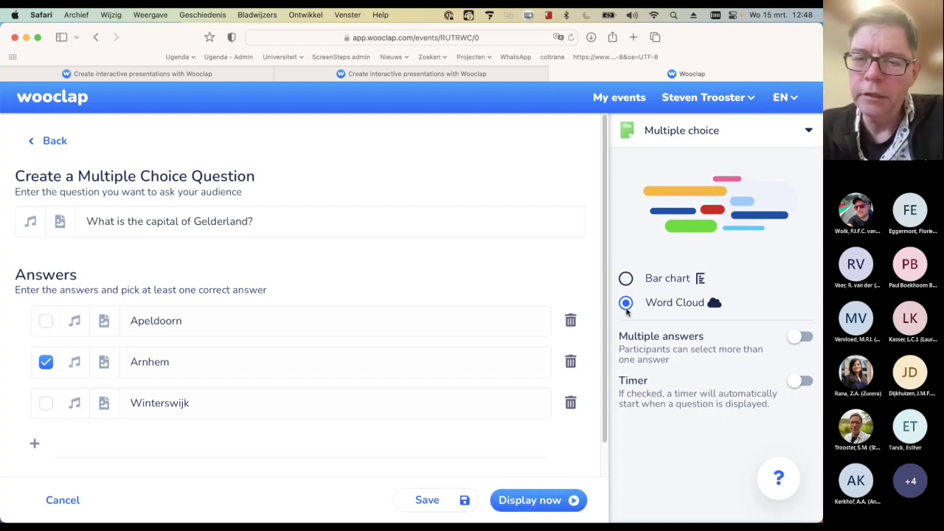
pyautogui.click(626, 279)
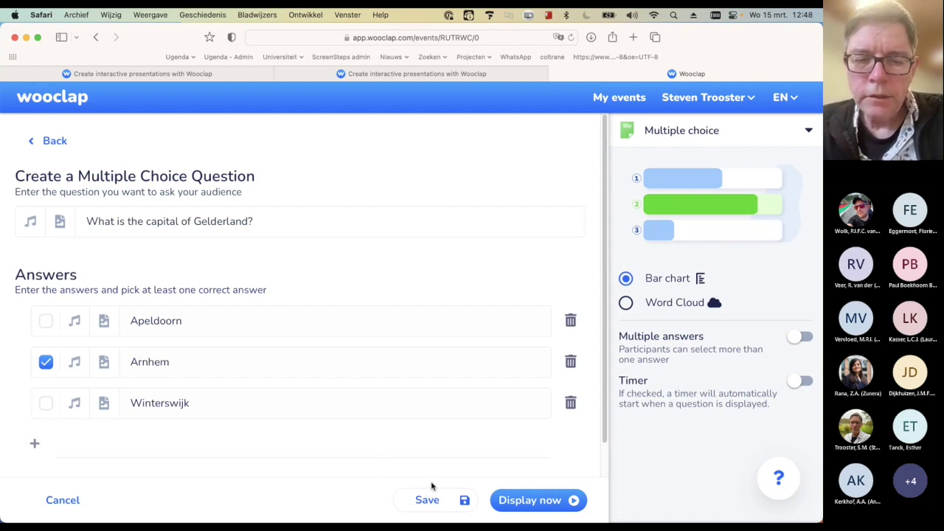
# Save the Gelderland capital question, then display the How to participate slide
pyautogui.click(427, 501)
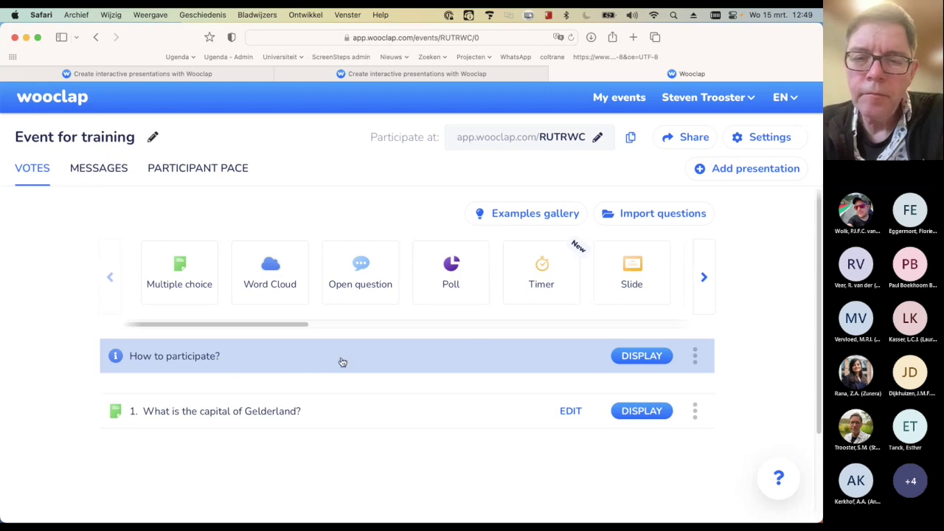
pyautogui.click(642, 356)
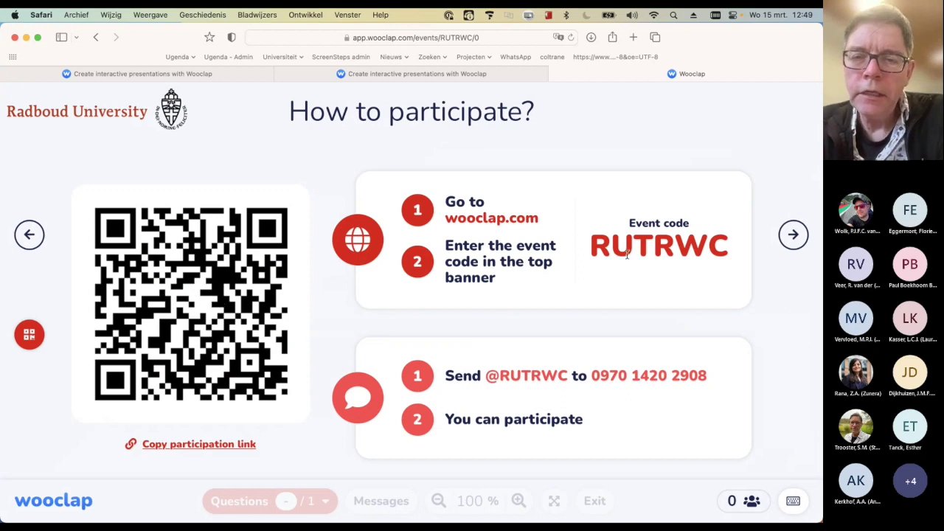
pyautogui.moveTo(446, 216); pyautogui.dragTo(555, 215)
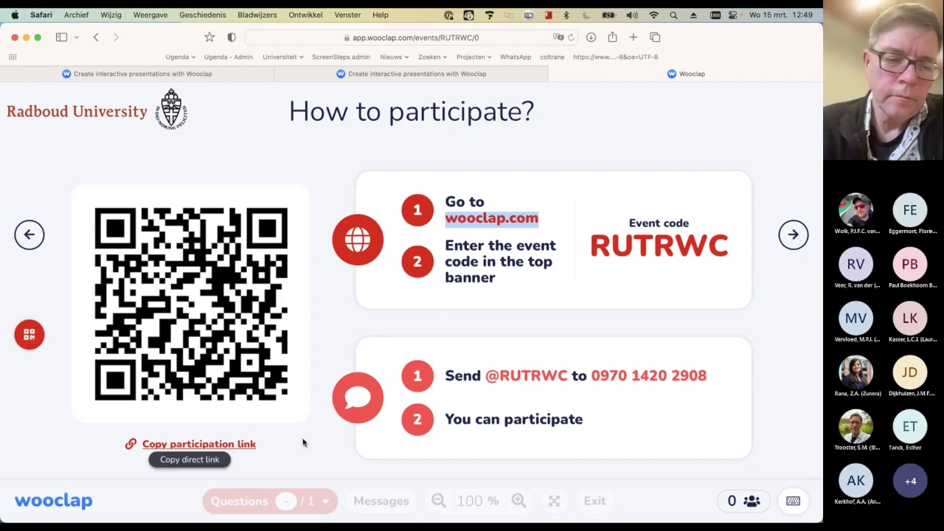
pyautogui.press('Escape')
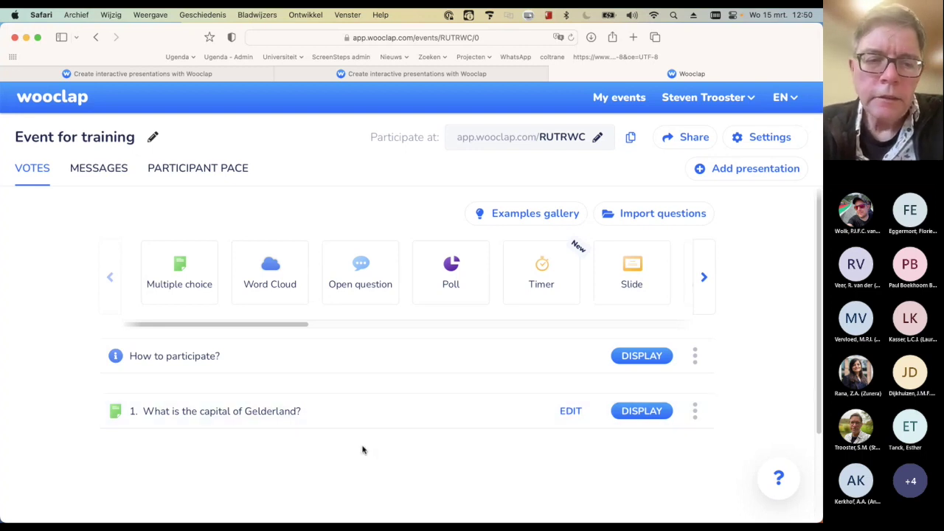
# Choose the Label an image question type and upload an image file from Voorbeeld bestanden
pyautogui.click(324, 323)
pyautogui.moveTo(328, 325); pyautogui.dragTo(365, 341)
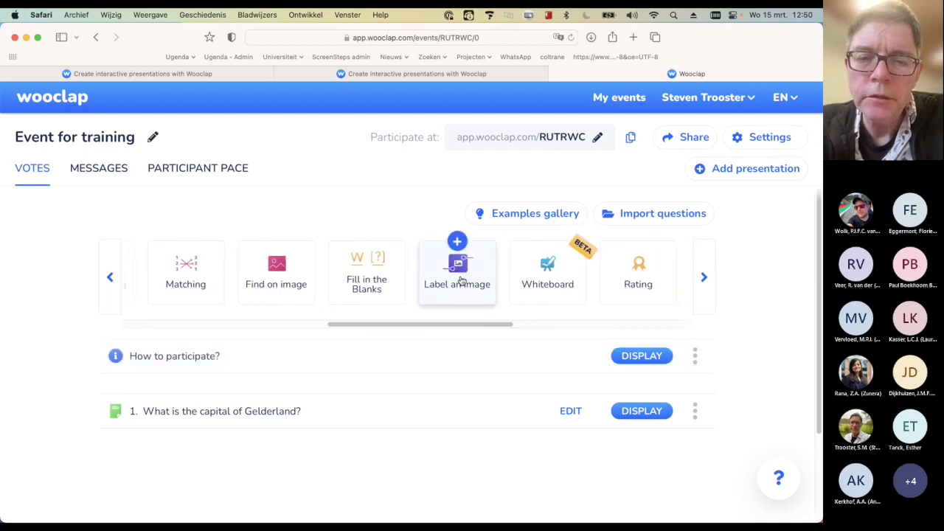
pyautogui.click(468, 281)
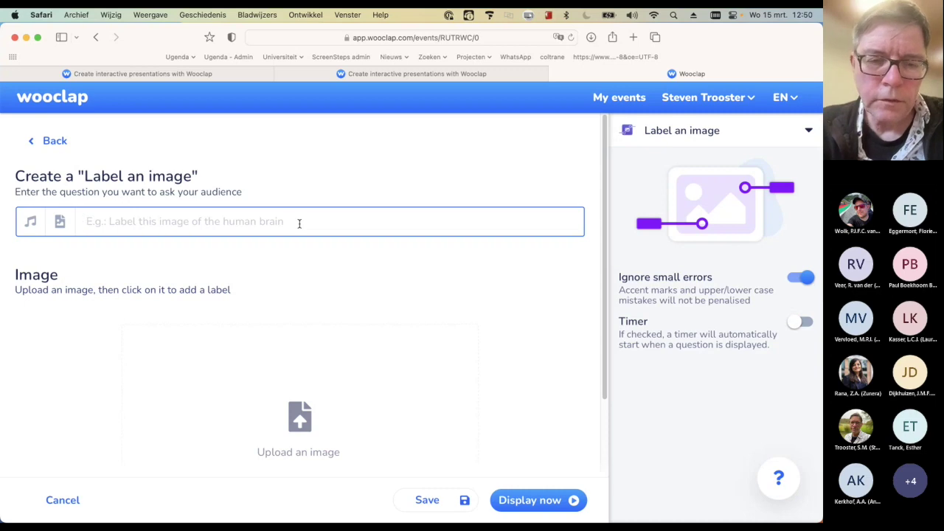
pyautogui.click(310, 434)
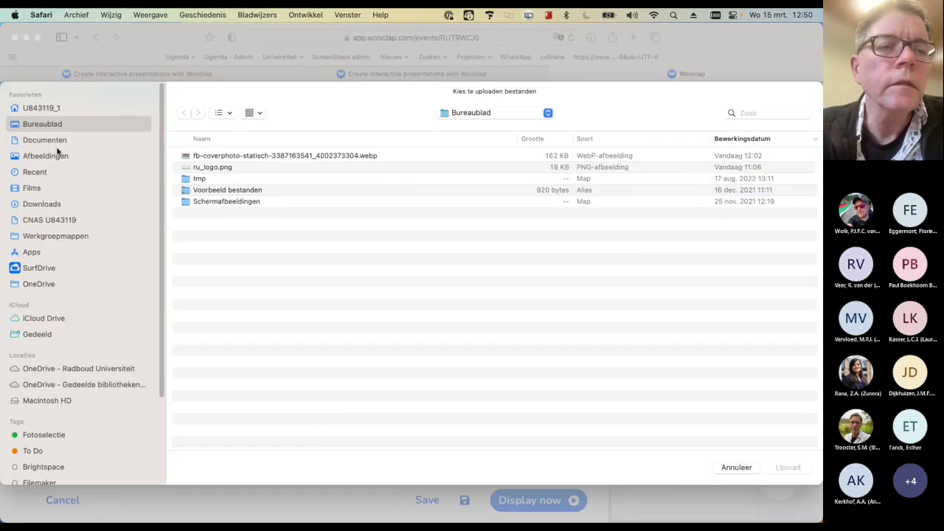
pyautogui.doubleClick(224, 190)
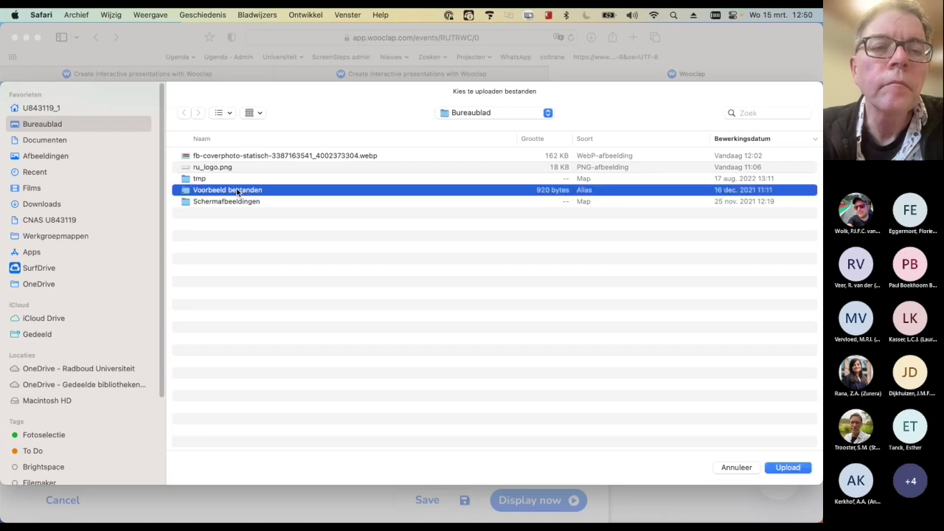
pyautogui.doubleClick(236, 156)
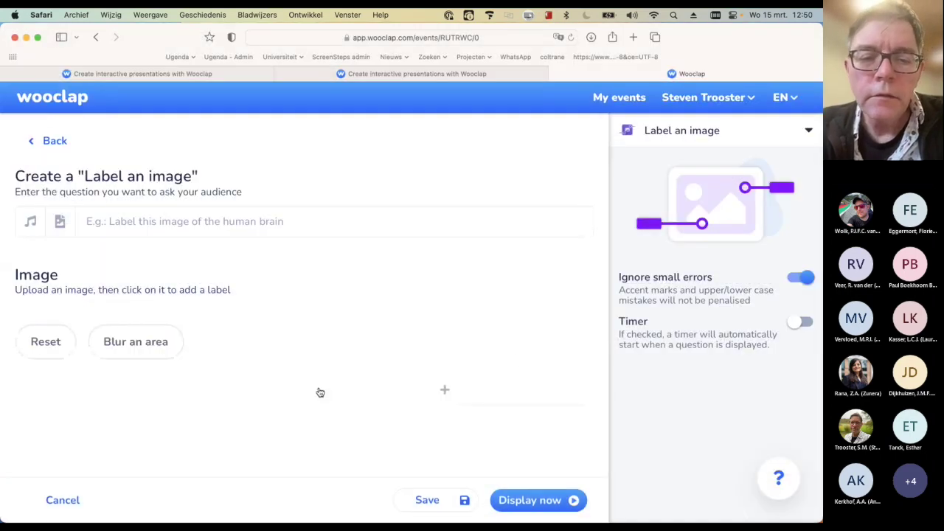
# Place pin 1 on the yellow-green region with the answer Lochem
pyautogui.scroll(-2, 529, 361)
pyautogui.scroll(-3, 529, 361)
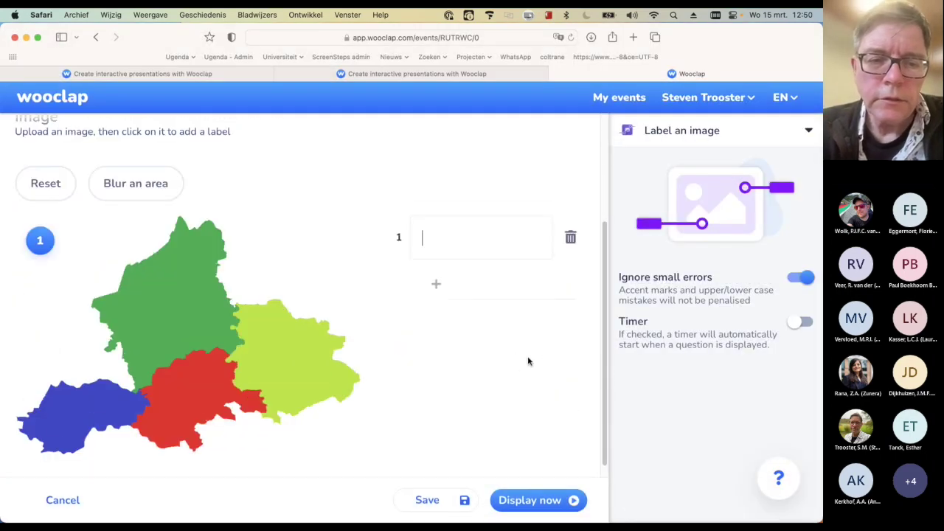
pyautogui.scroll(1, 529, 362)
pyautogui.scroll(-1, 529, 361)
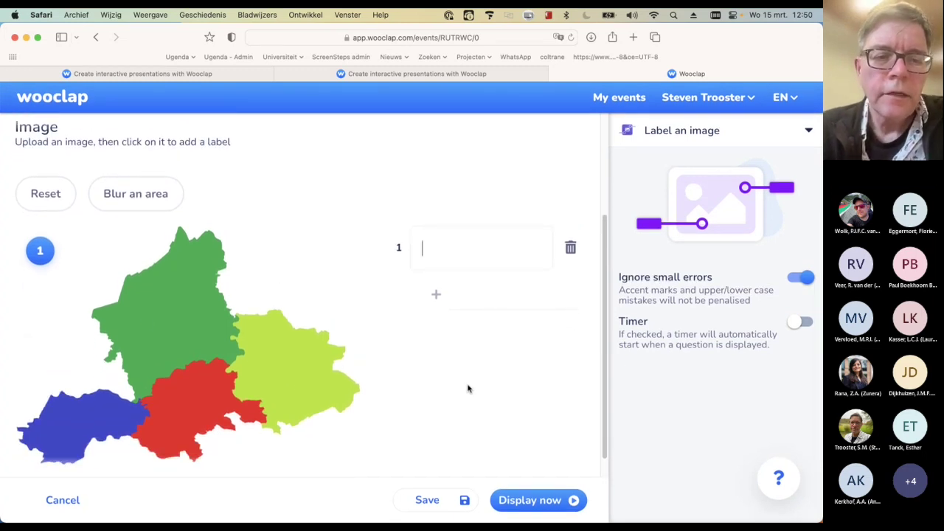
pyautogui.moveTo(41, 252)
pyautogui.mouseDown()
pyautogui.moveTo(186, 343)
pyautogui.moveTo(283, 352)
pyautogui.moveTo(254, 328)
pyautogui.mouseUp()
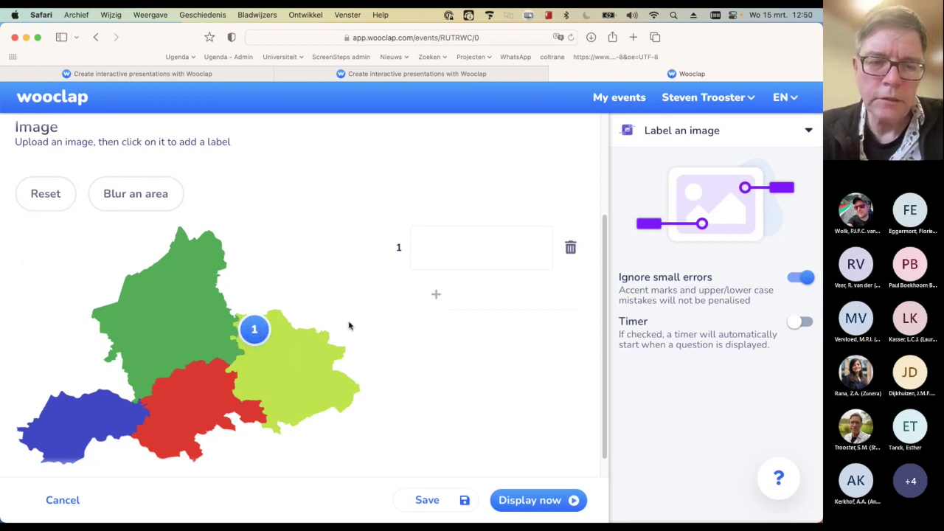
pyautogui.click(462, 251)
pyautogui.write('Lochem')
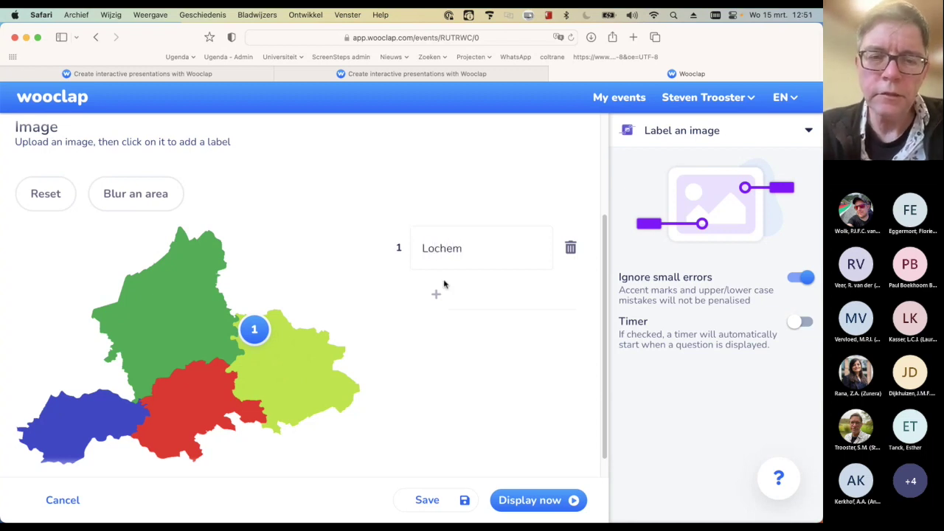
pyautogui.press('Return')
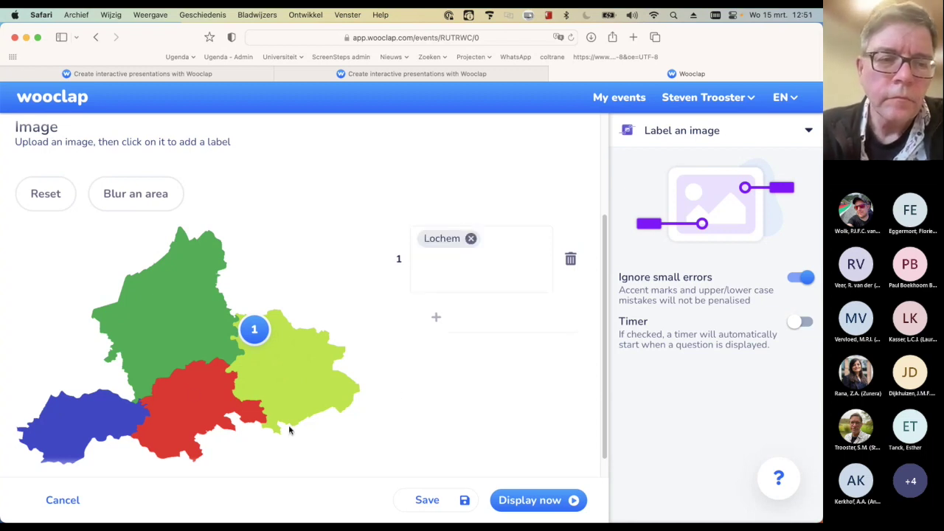
# Add pin 2 on the blue region with the answer Culemborg (typed 'Ciulemborg')
pyautogui.click(72, 400)
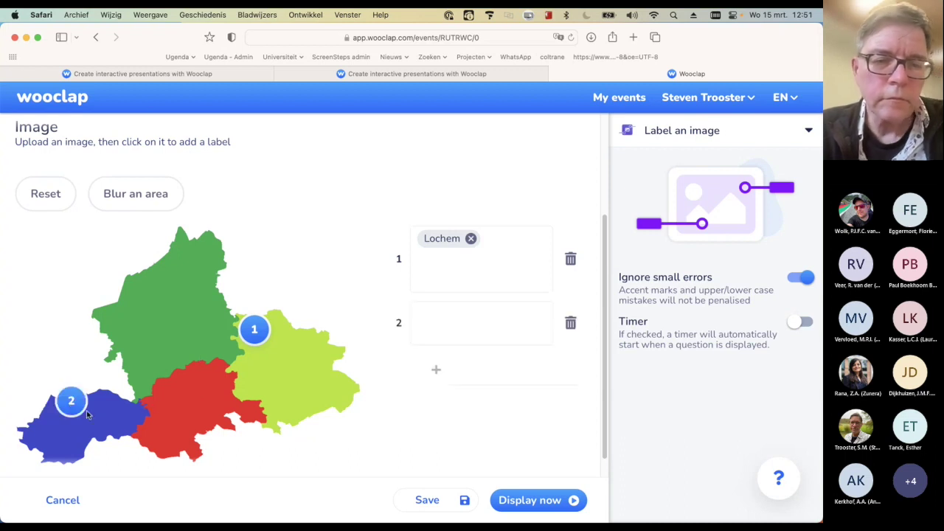
pyautogui.click(434, 333)
pyautogui.write('Ci')
pyautogui.write('ulemb')
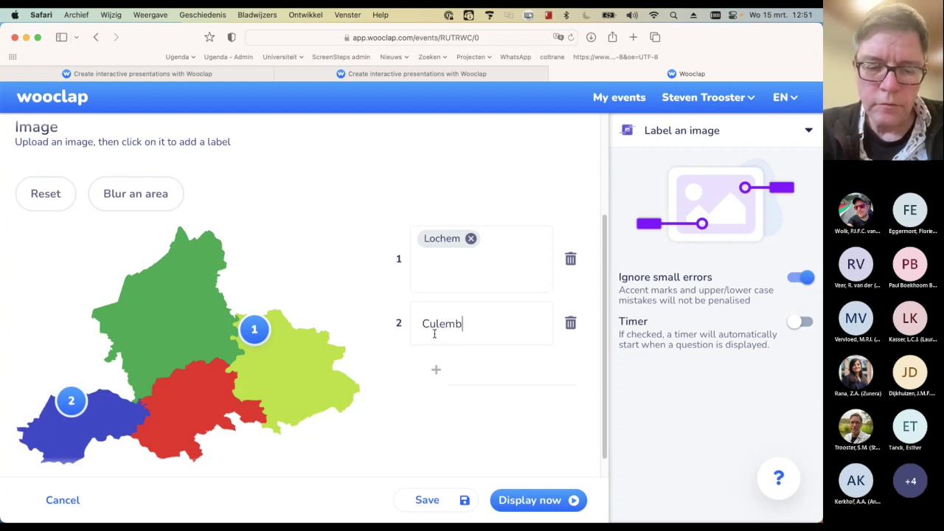
pyautogui.write('org')
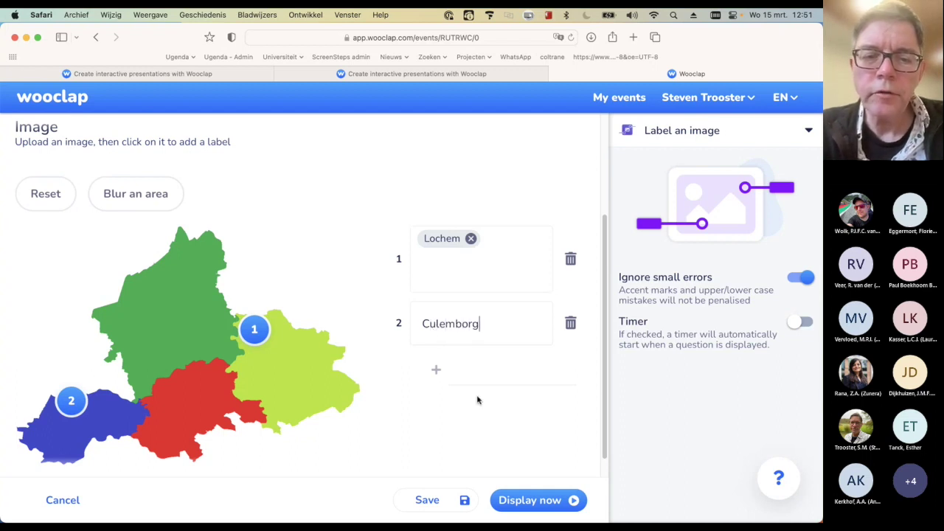
# Add pin 3, move it onto the green region, and give it the answer Apeldoorn
pyautogui.click(328, 418)
pyautogui.moveTo(330, 428)
pyautogui.mouseDown()
pyautogui.moveTo(242, 413)
pyautogui.moveTo(174, 359)
pyautogui.moveTo(168, 324)
pyautogui.mouseUp()
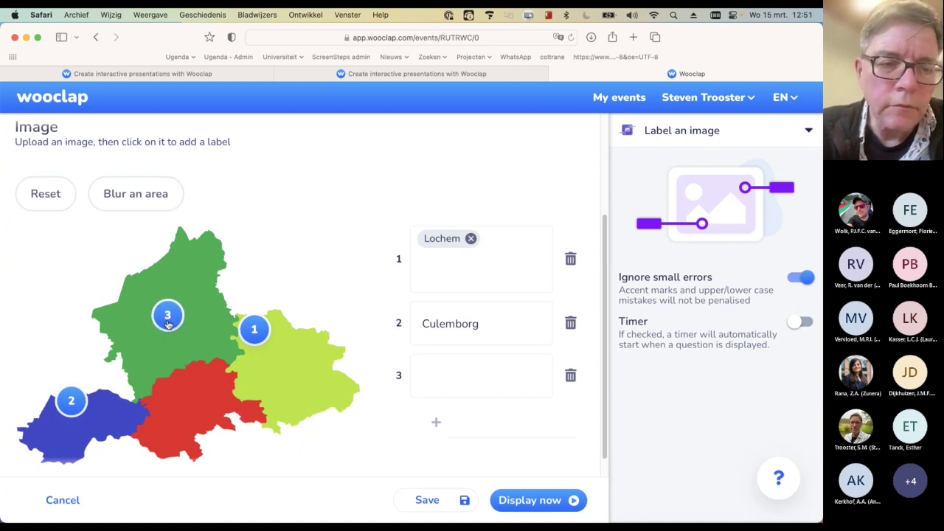
pyautogui.click(438, 376)
pyautogui.write('Apeldoorn')
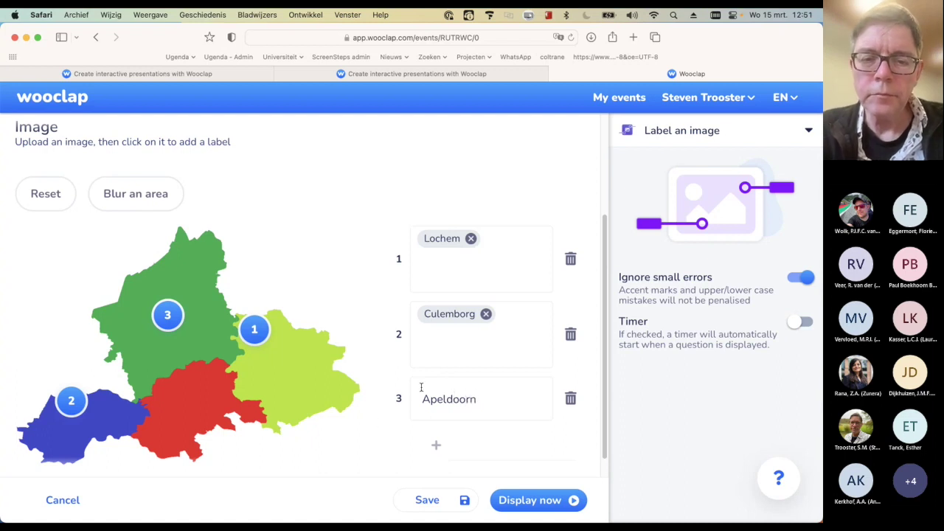
pyautogui.press('Return')
pyautogui.scroll(5, 360, 302)
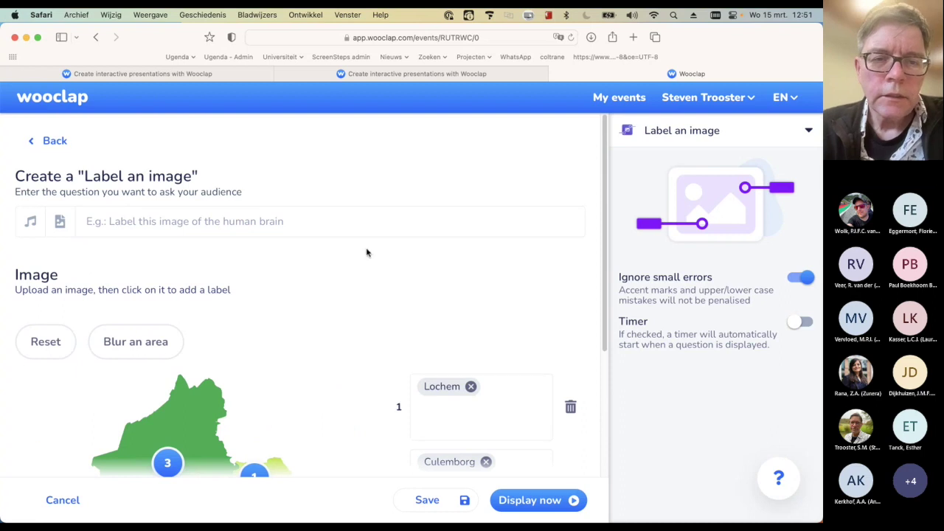
# Title the map question 'Name the cities in Gelderland' and save it
pyautogui.click(375, 219)
pyautogui.write('Name the ')
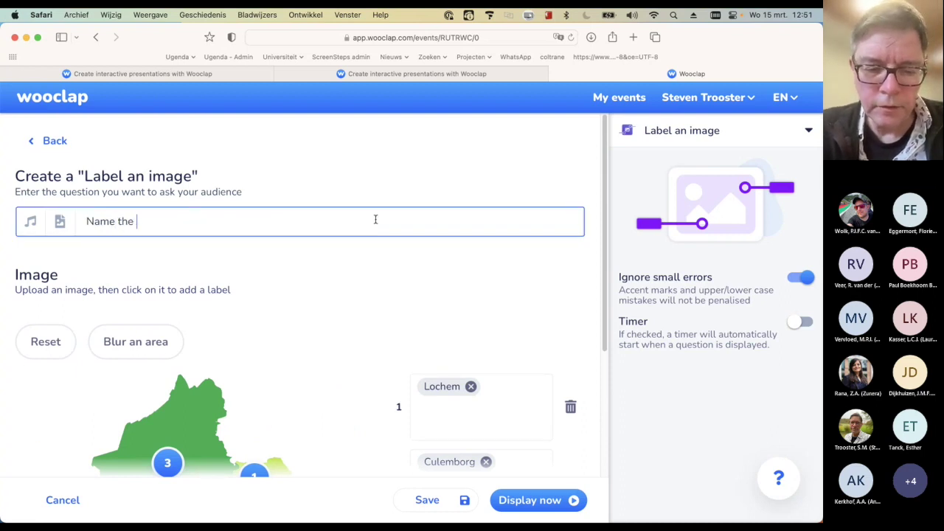
pyautogui.write('cities i')
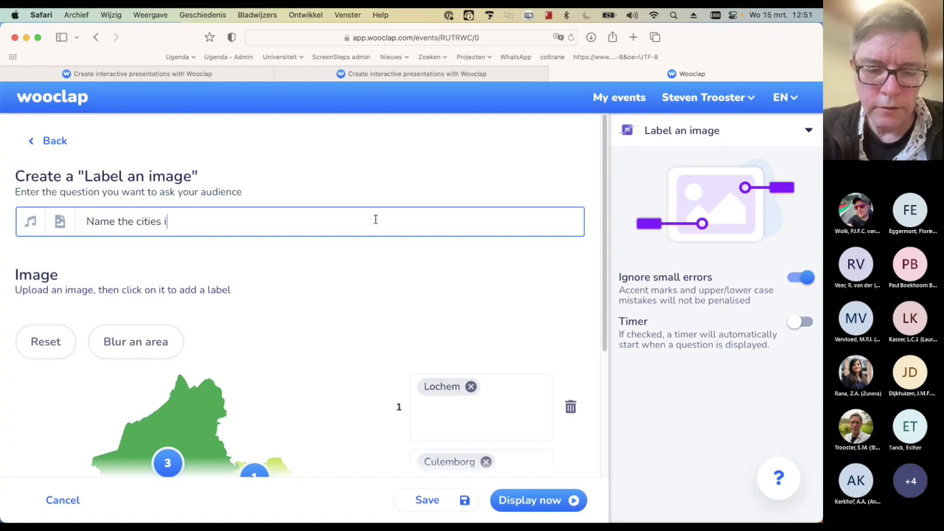
pyautogui.write('n Gelderland')
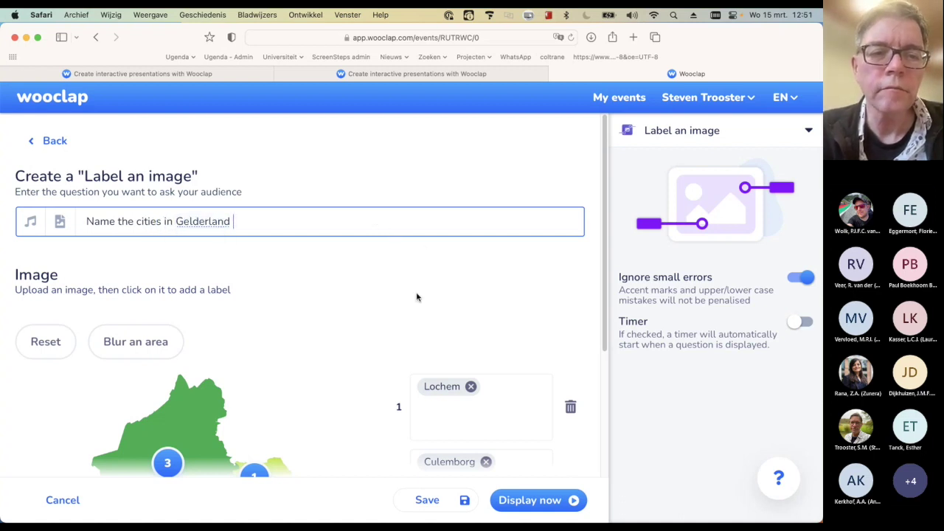
pyautogui.scroll(-1, 417, 297)
pyautogui.scroll(-1, 417, 295)
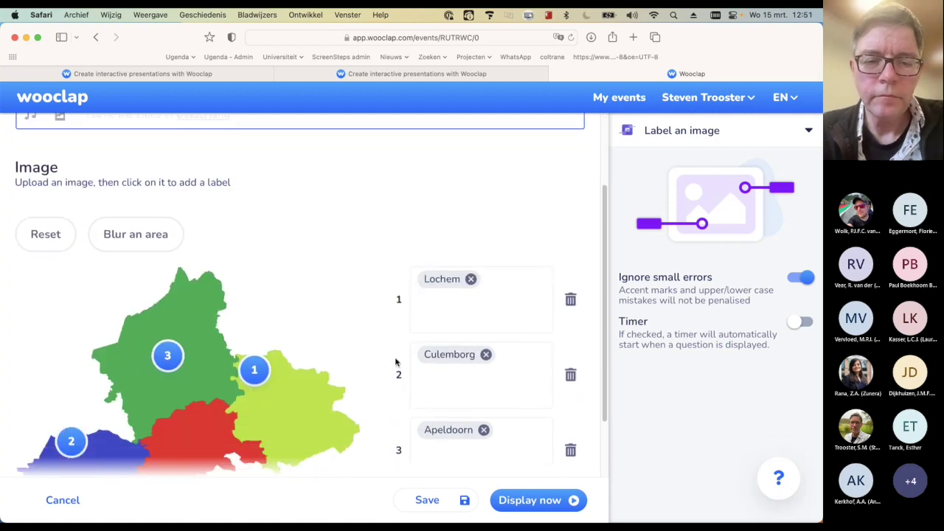
pyautogui.click(428, 500)
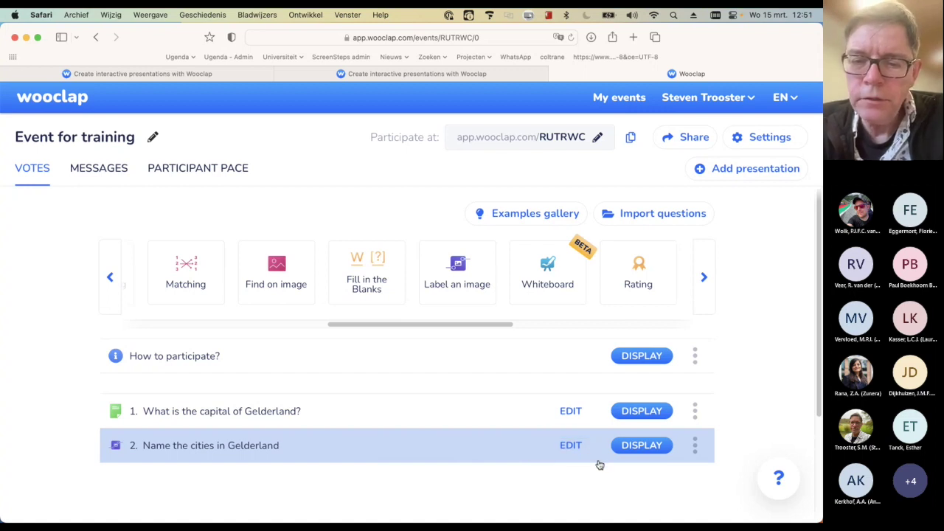
# Display question 2, 'Name the cities in Gelderland', in presentation view
pyautogui.click(632, 453)
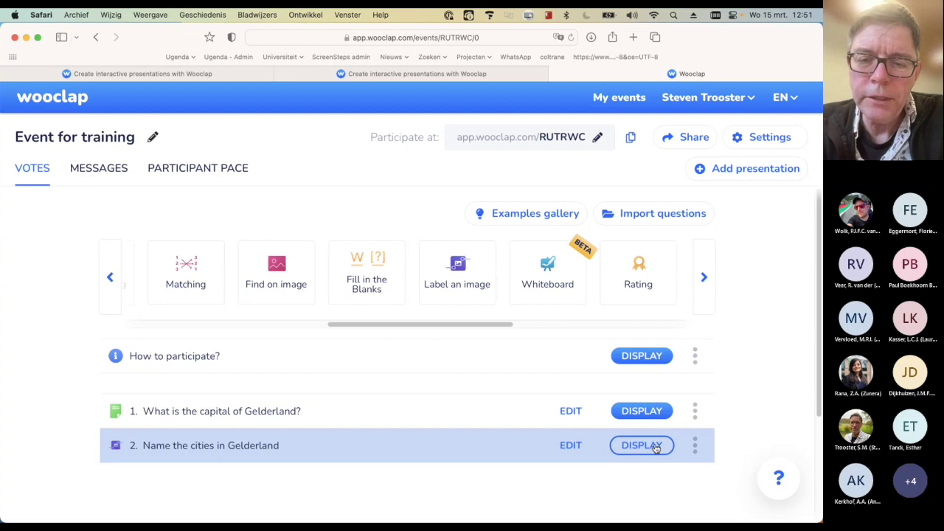
pyautogui.click(655, 448)
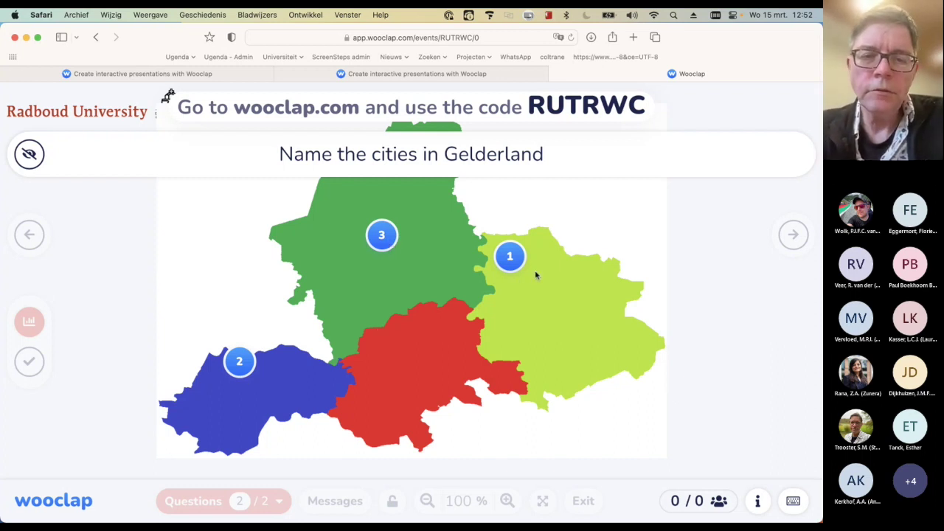
# Show pin 1's frequent answers, hide the question title, and exit the presentation
pyautogui.click(509, 258)
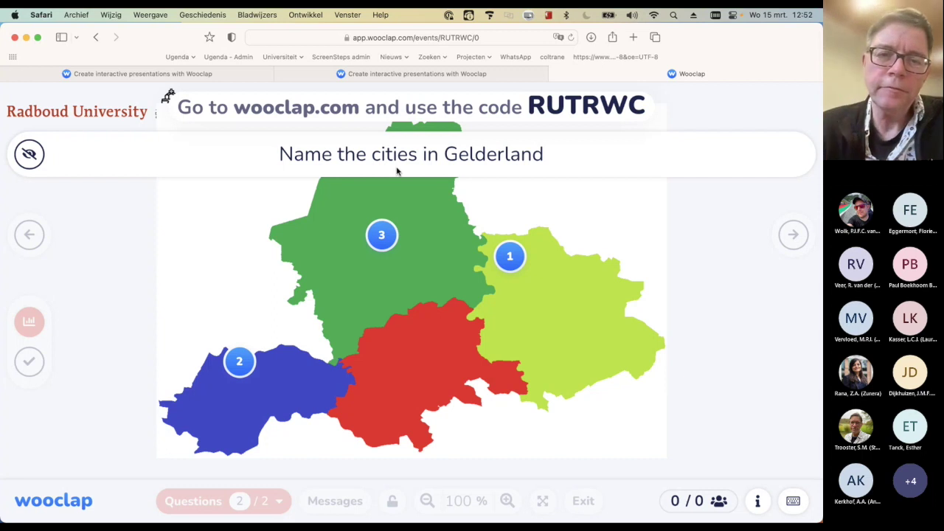
pyautogui.click(29, 156)
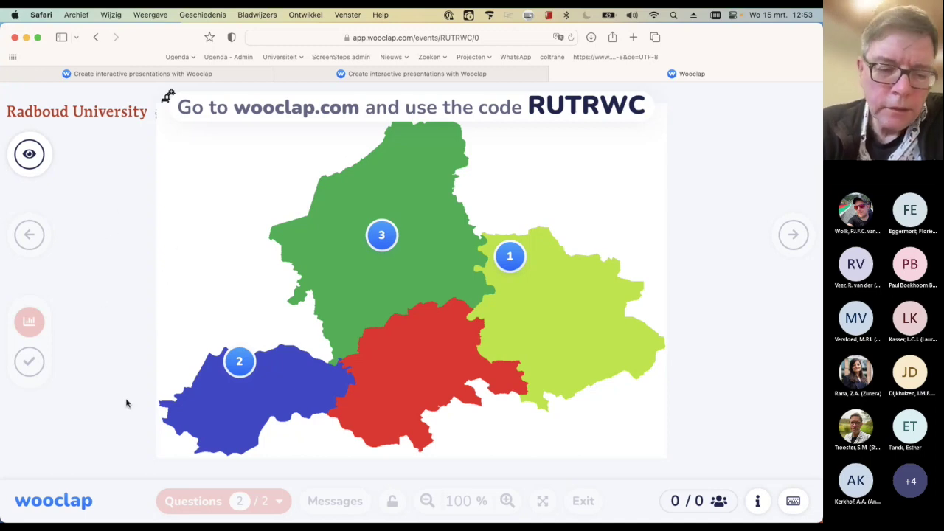
pyautogui.press('Escape')
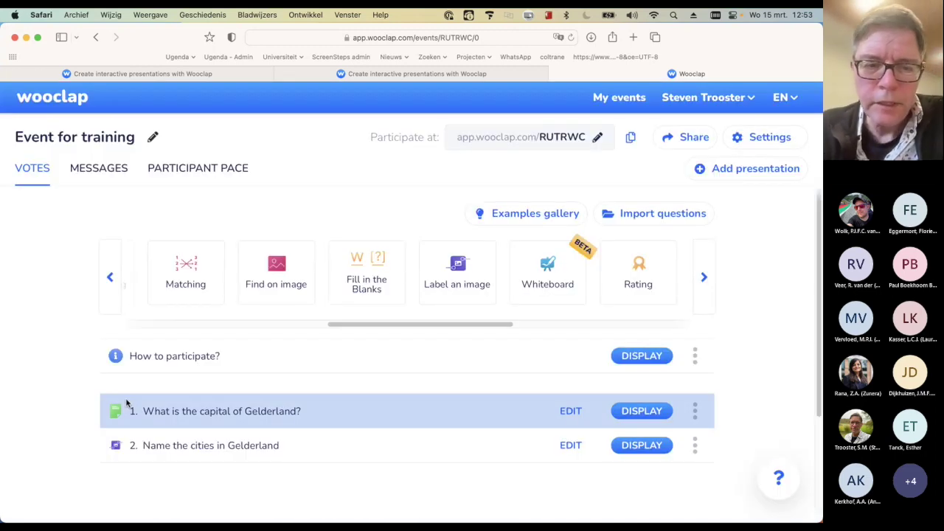
# Display question 1, 'What is the capital of Gelderland?', and reveal Arnhem as correct
pyautogui.click(641, 411)
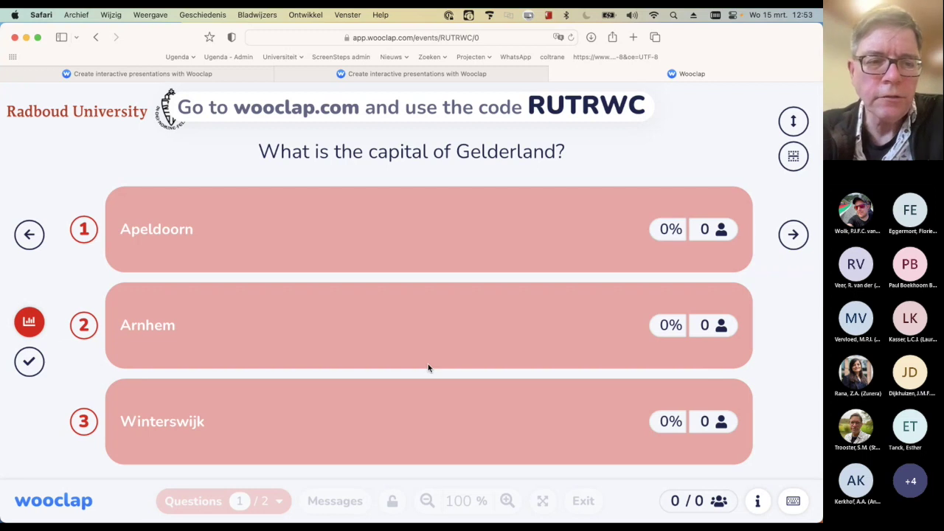
pyautogui.click(30, 361)
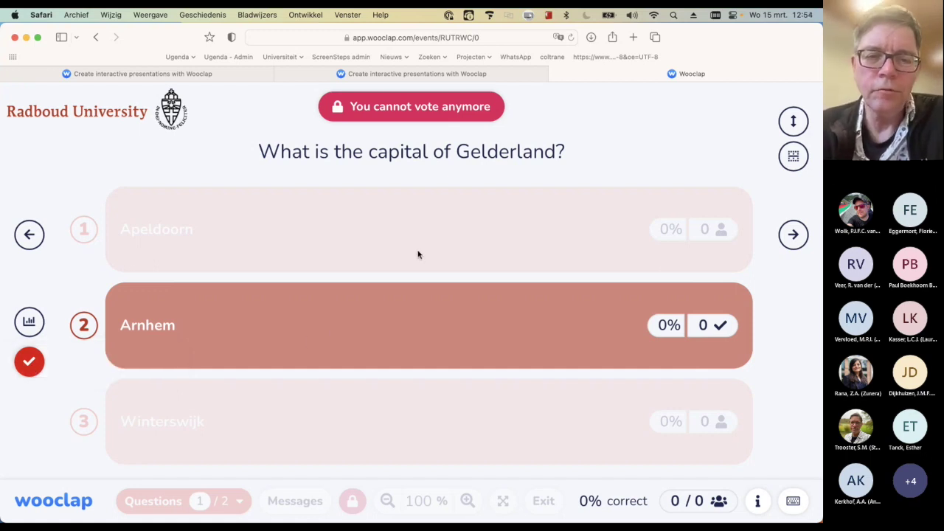
pyautogui.click(31, 362)
pyautogui.click(30, 360)
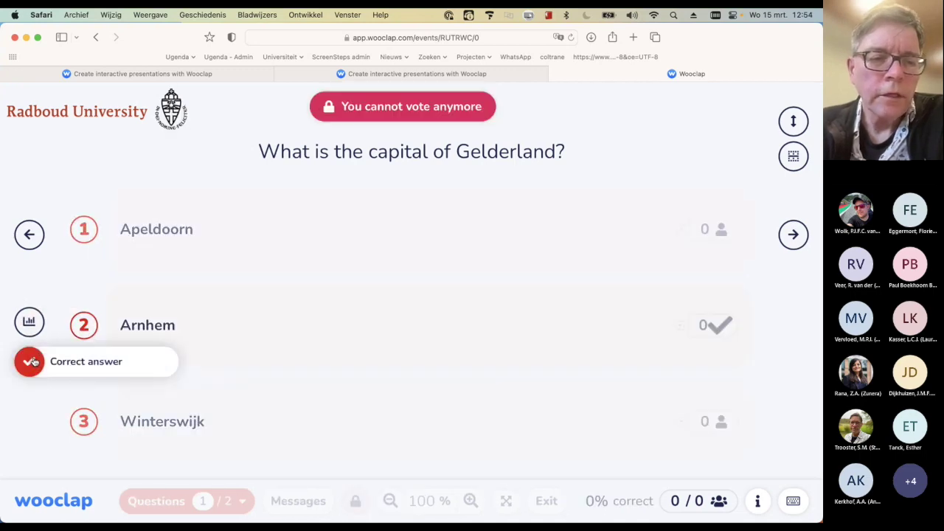
pyautogui.click(29, 322)
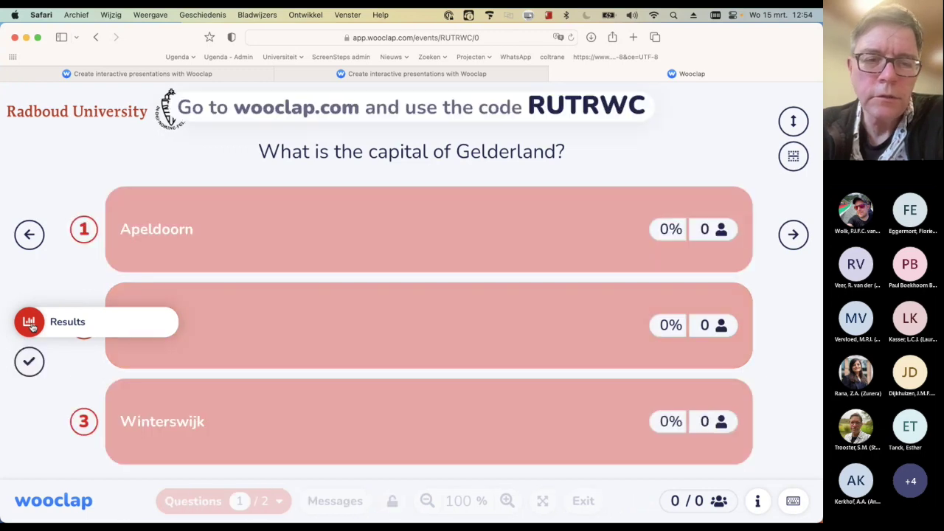
pyautogui.click(29, 361)
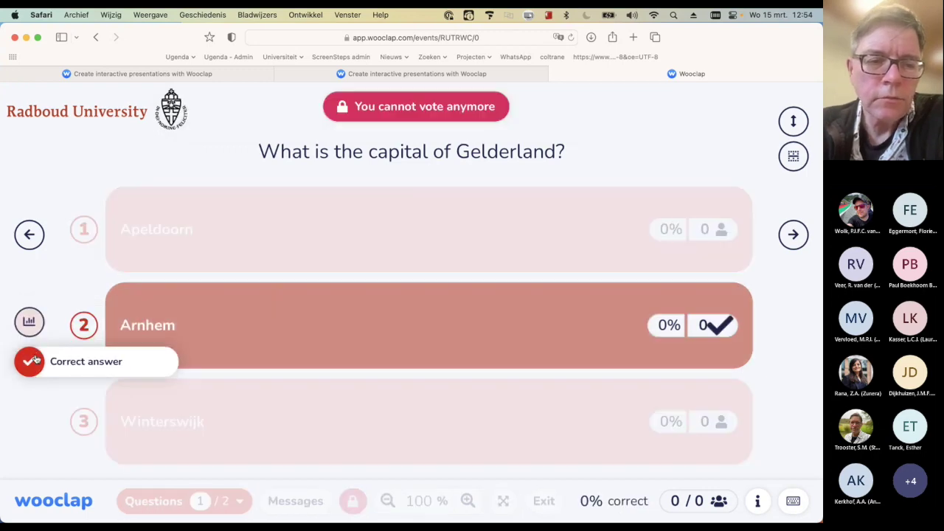
pyautogui.click(35, 359)
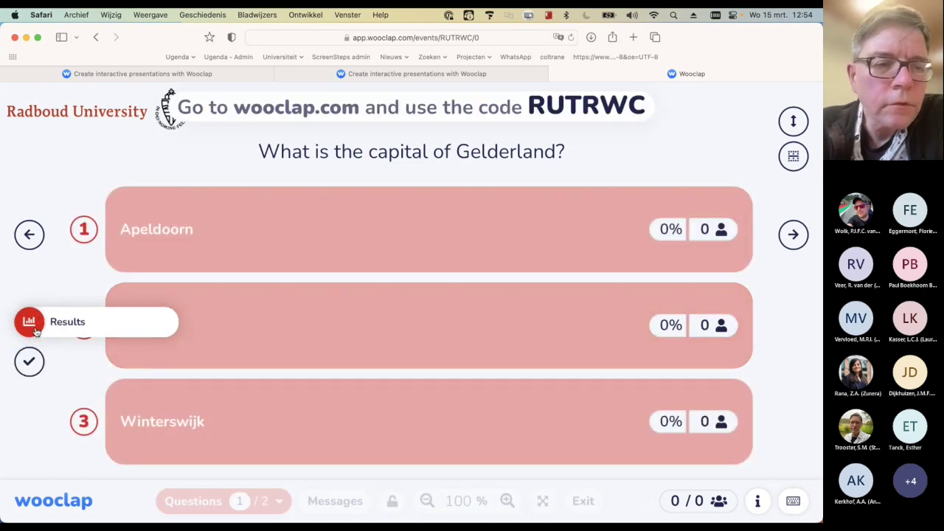
pyautogui.click(41, 364)
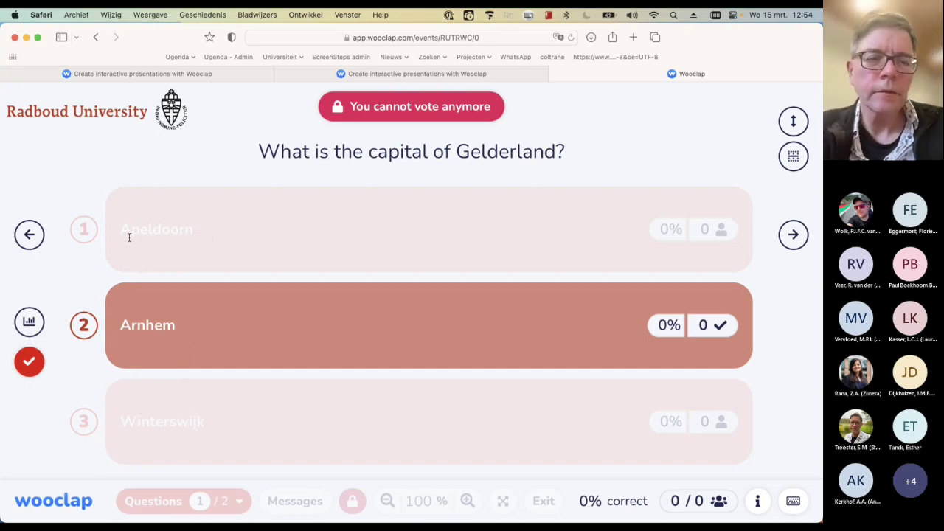
pyautogui.click(33, 237)
pyautogui.click(795, 240)
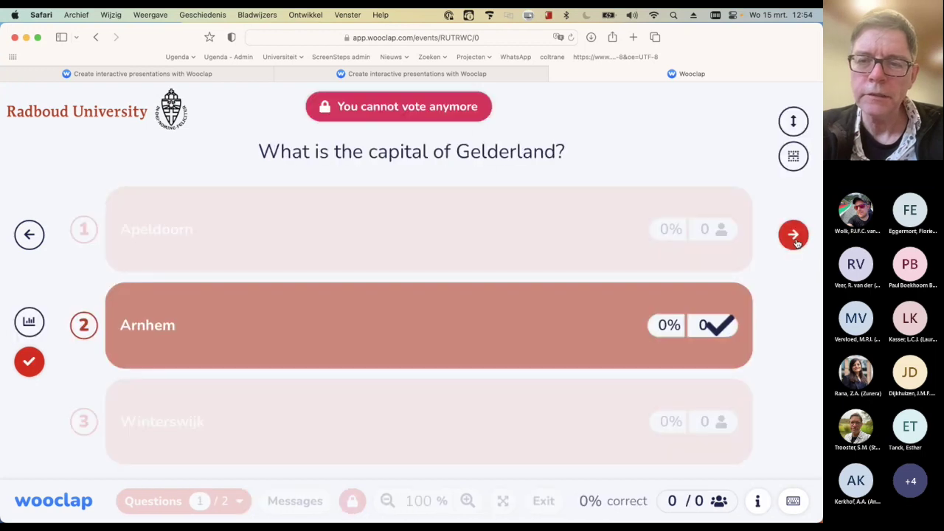
# Advance to the 'Name the cities' map slide, then exit back to the event page
pyautogui.click(794, 236)
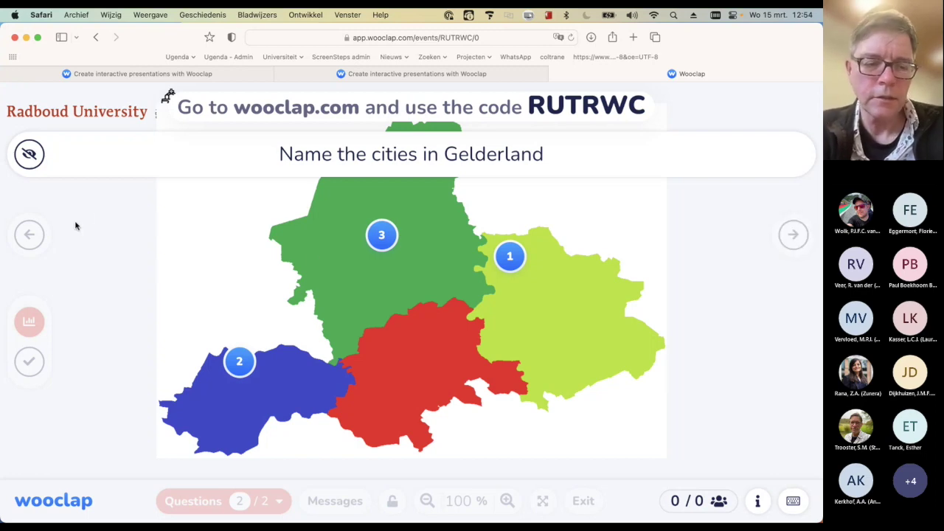
pyautogui.press('Escape')
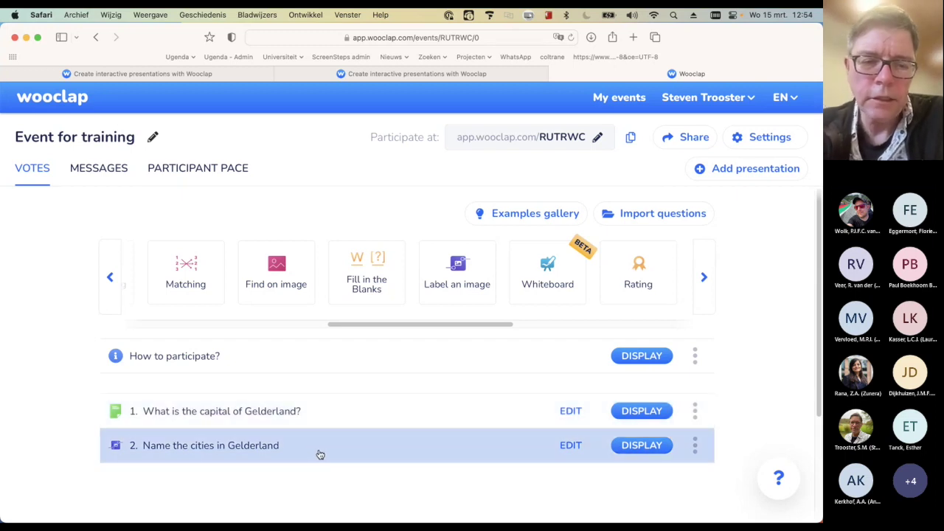
# Drag 'Name the cities in Gelderland' above the capital question in the list
pyautogui.moveTo(320, 455); pyautogui.dragTo(321, 401)
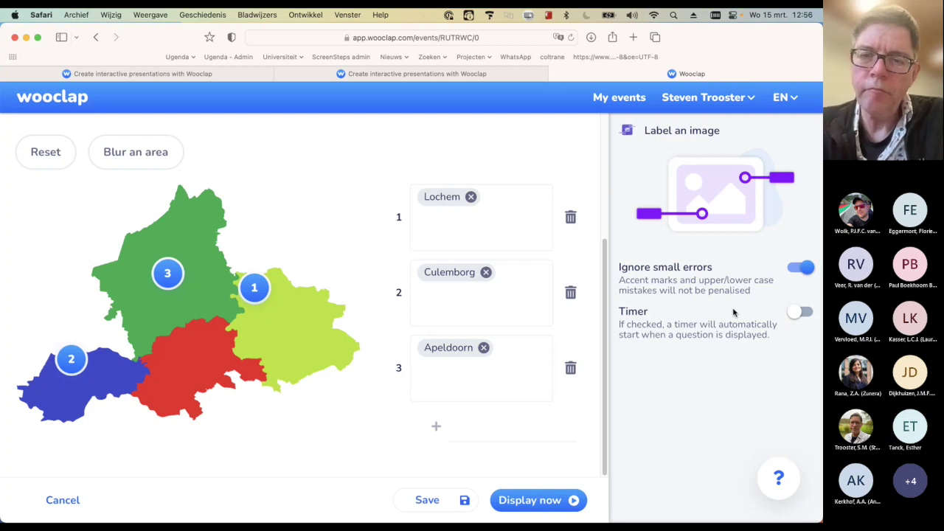
# Switch off 'Ignore small errors', then cancel editing and confirm discarding the changes
pyautogui.click(797, 269)
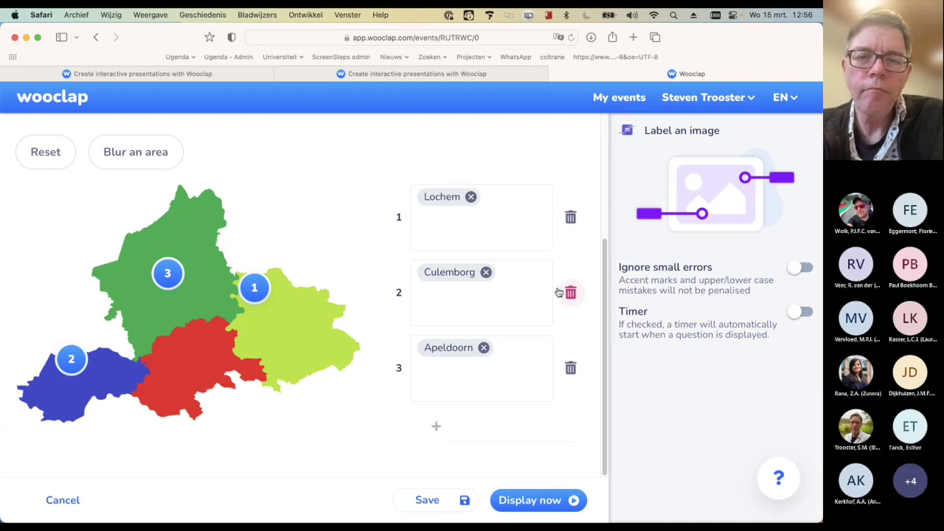
pyautogui.click(63, 500)
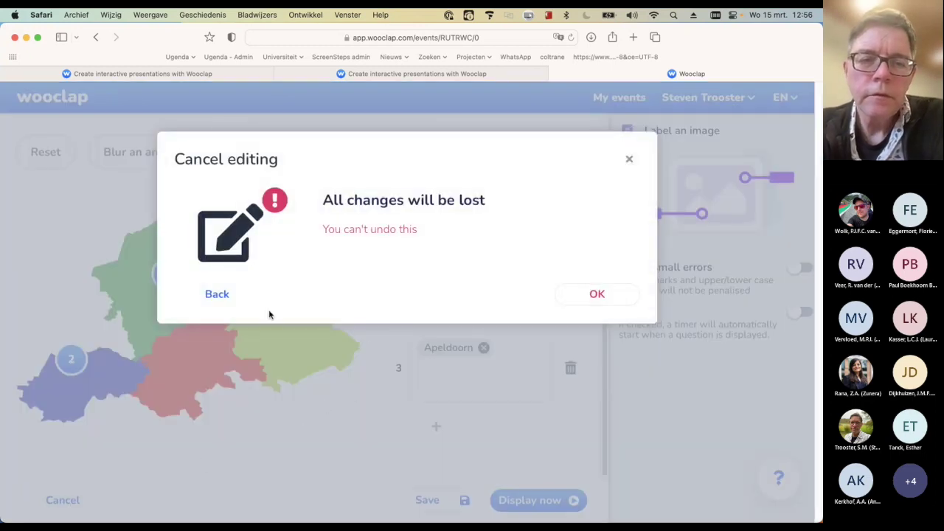
pyautogui.click(594, 295)
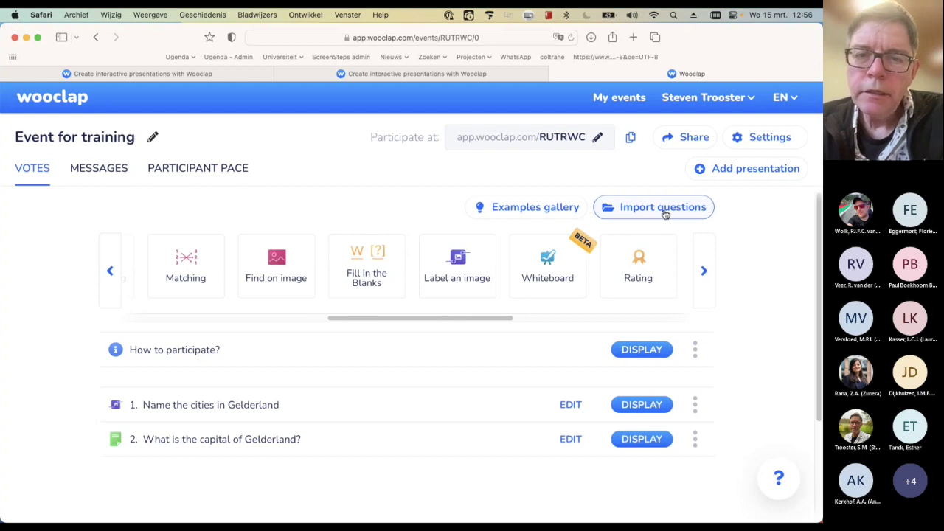
# Open the Import questions dialog for Event for training
pyautogui.click(663, 208)
# From Training > Training Wooclap, import 'How are you feeling today?' and 'What is your favourite food?'
pyautogui.scroll(-1, 501, 286)
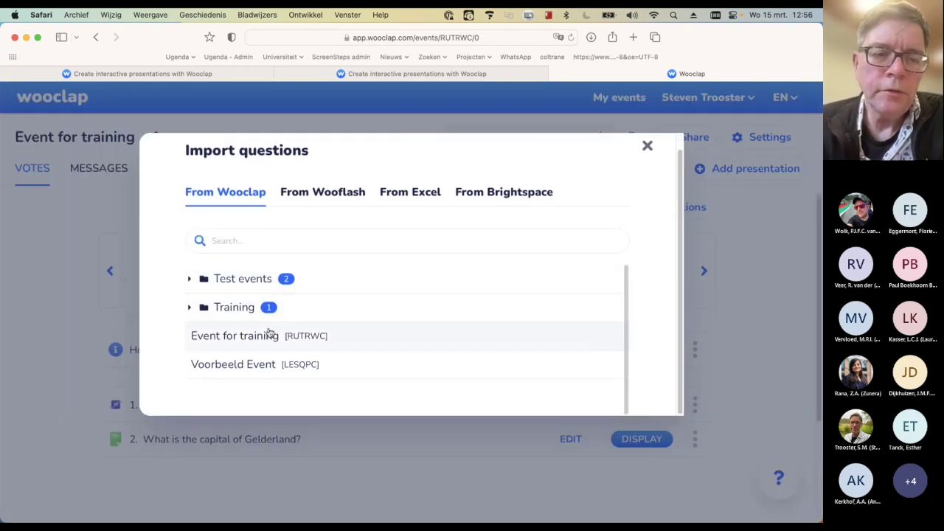
pyautogui.click(234, 308)
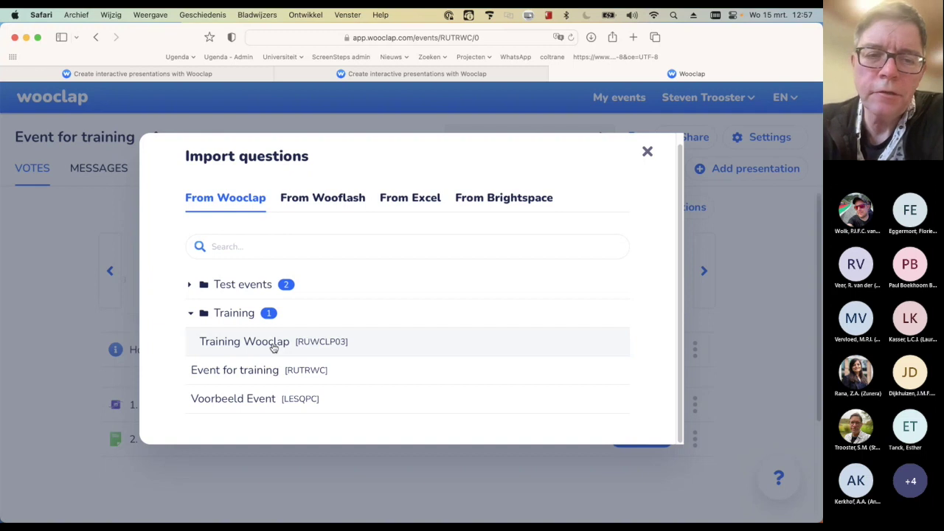
pyautogui.click(272, 345)
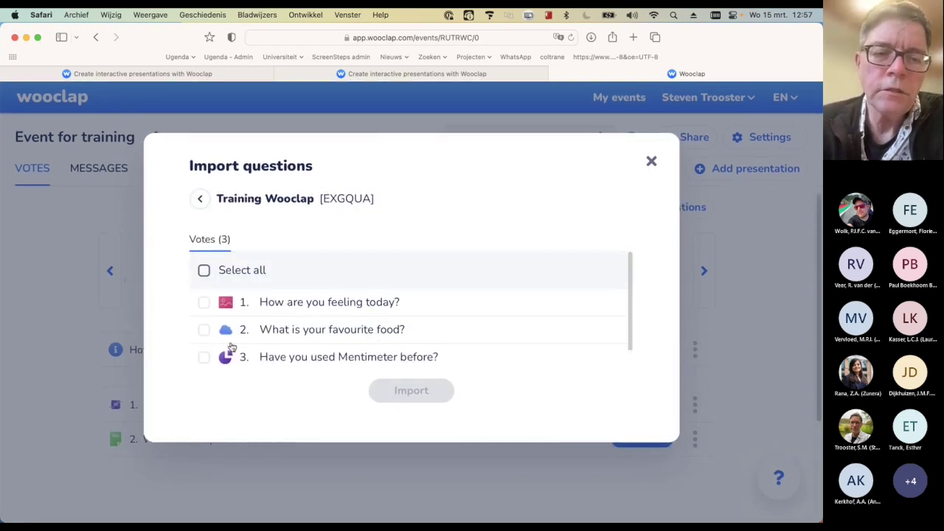
pyautogui.click(204, 331)
pyautogui.click(204, 303)
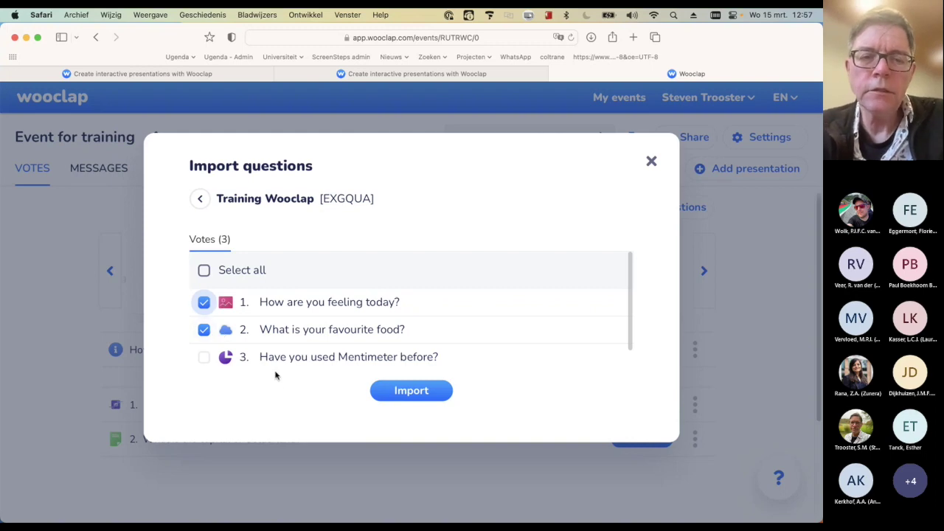
pyautogui.click(403, 393)
pyautogui.scroll(-5, 402, 398)
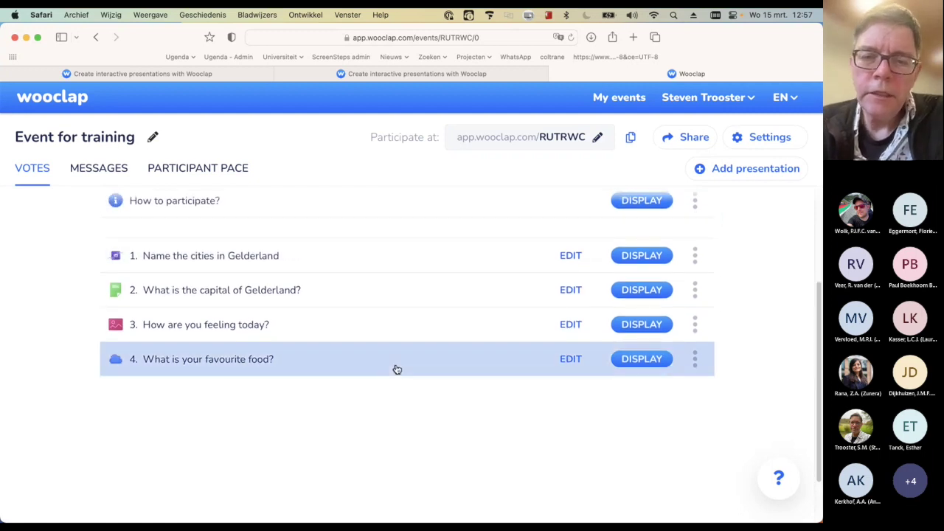
# Change the food question to 'What is your favourite drink?', save it, and return to My events
pyautogui.scroll(1, 412, 424)
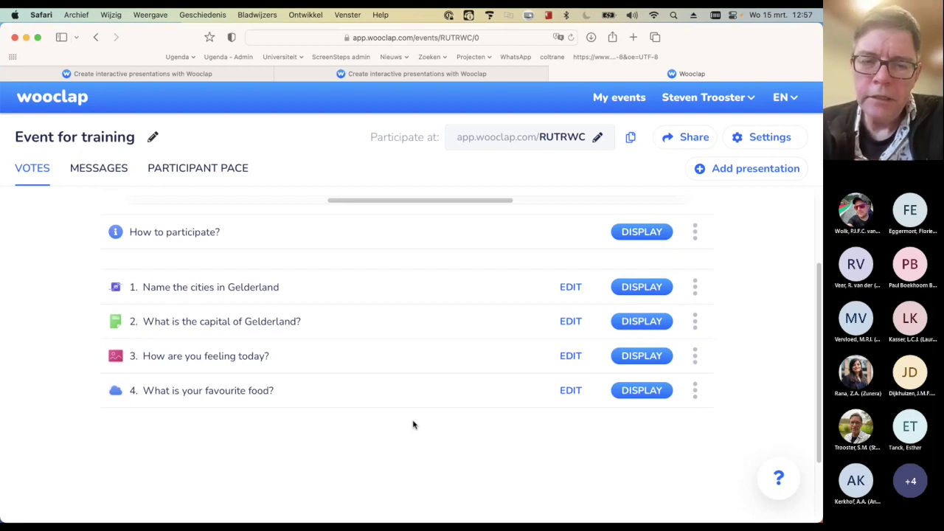
pyautogui.click(570, 392)
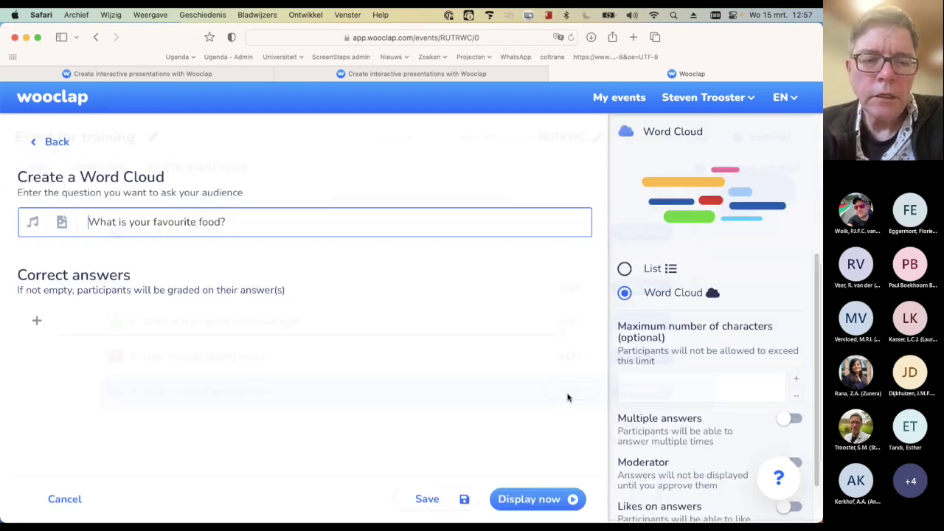
pyautogui.doubleClick(202, 221)
pyautogui.write('d')
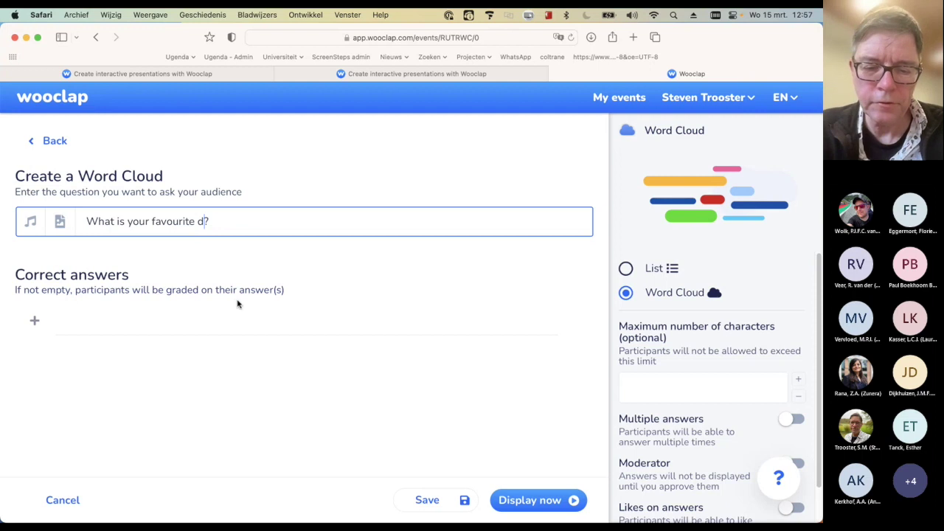
pyautogui.write('rink')
pyautogui.click(520, 500)
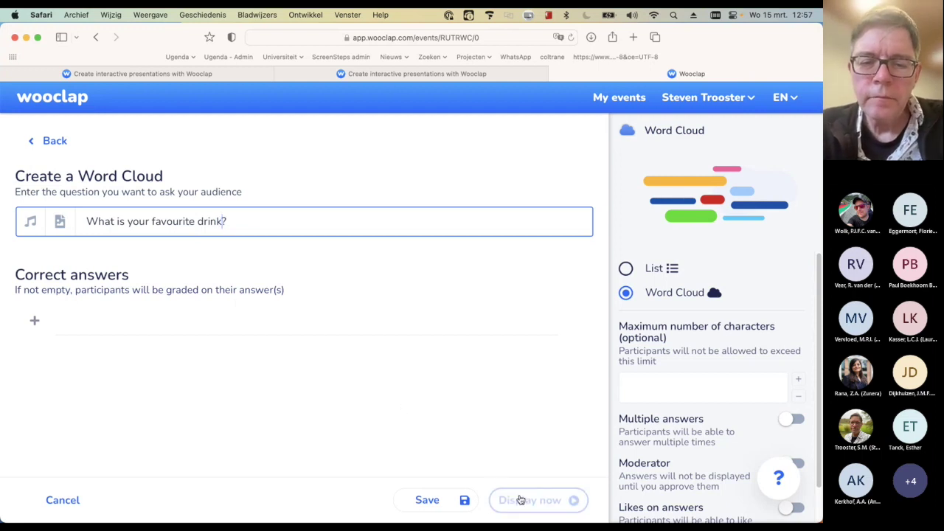
pyautogui.click(435, 500)
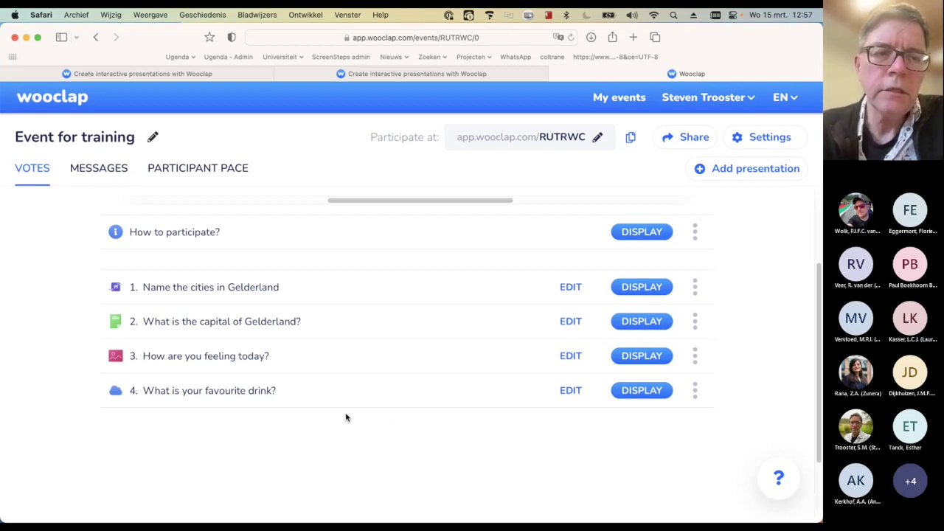
pyautogui.click(59, 100)
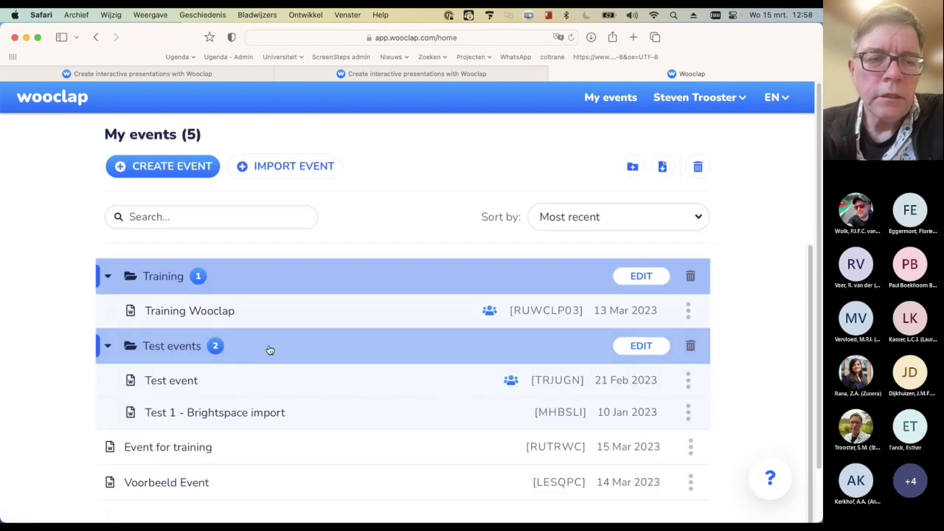
# Look over Training Wooclap, then open Event for training and question 3's options
pyautogui.click(209, 310)
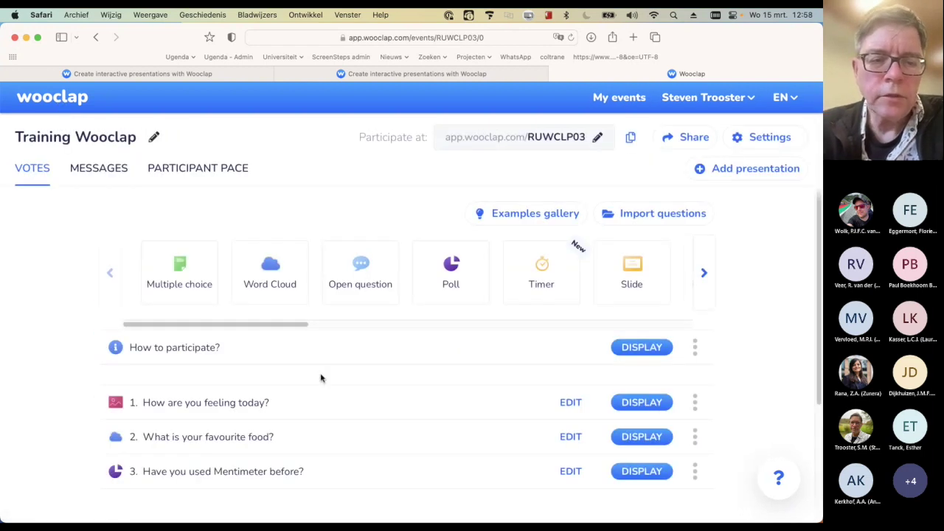
pyautogui.scroll(-1, 320, 379)
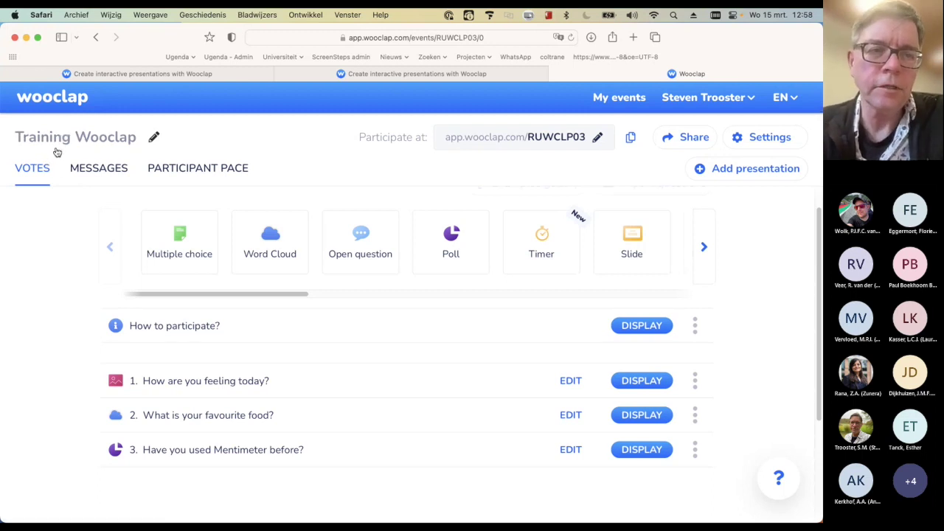
pyautogui.click(65, 107)
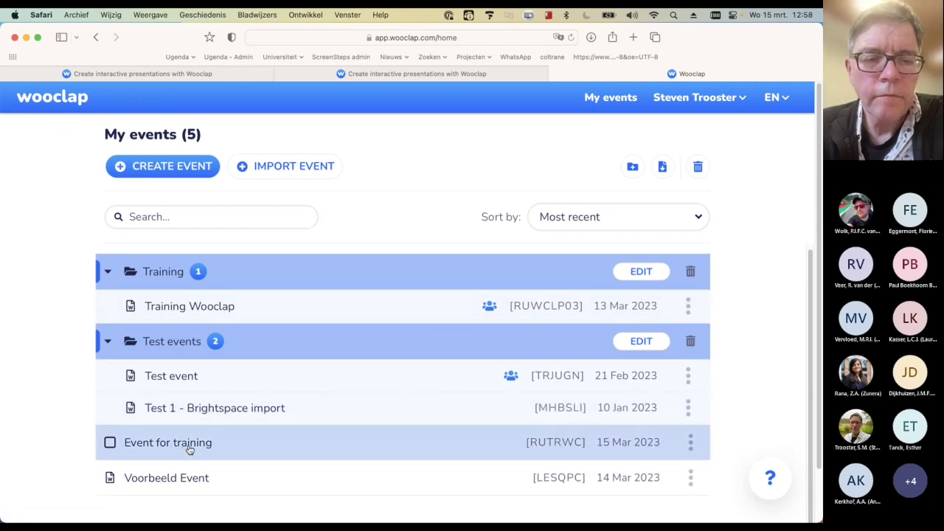
pyautogui.click(184, 446)
pyautogui.scroll(-5, 746, 355)
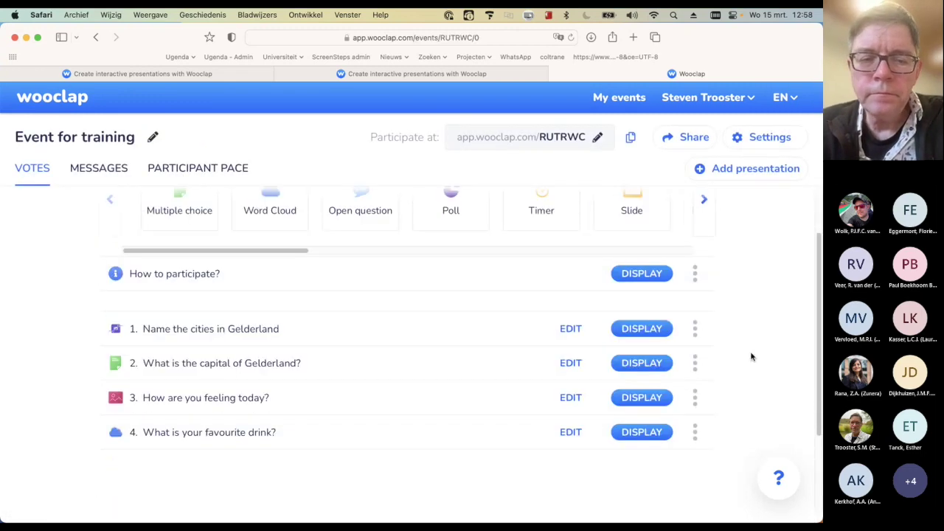
pyautogui.scroll(2, 740, 354)
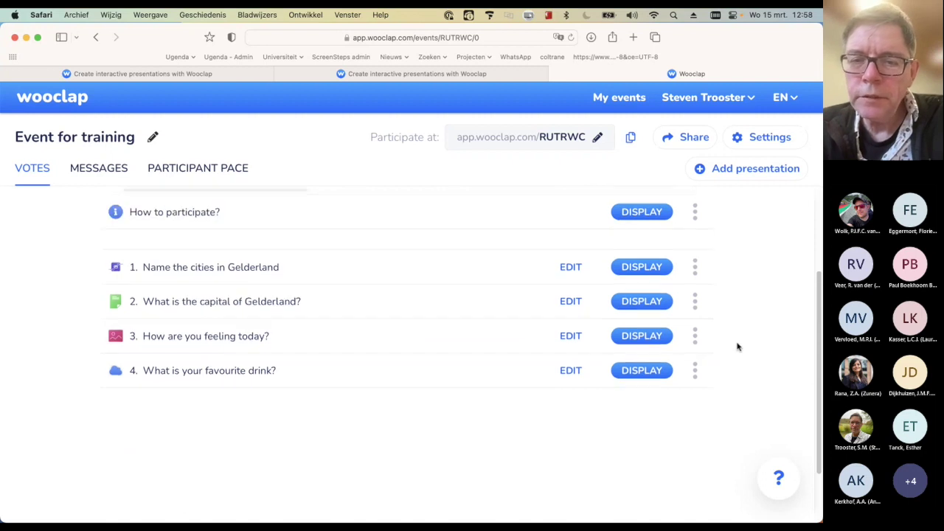
pyautogui.click(696, 335)
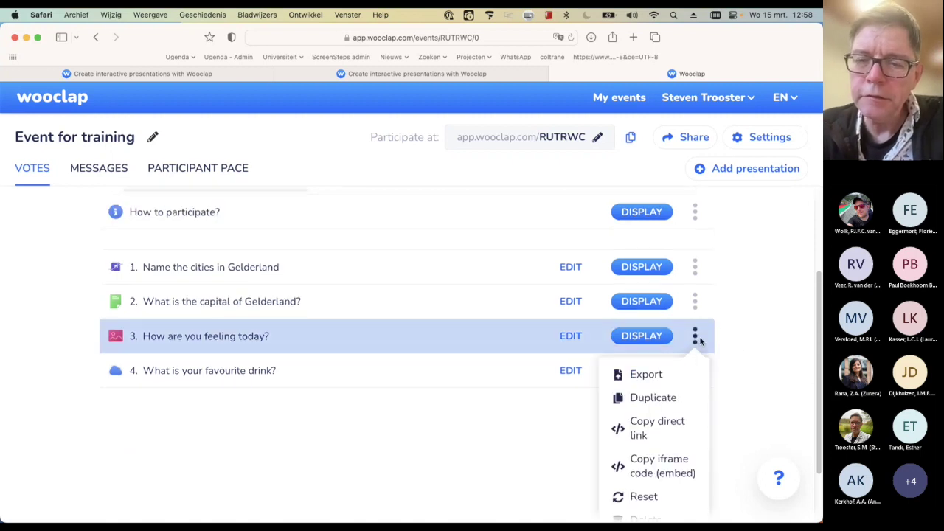
# Close and reopen question 3's options menu, then open the event's Settings
pyautogui.scroll(-2, 699, 339)
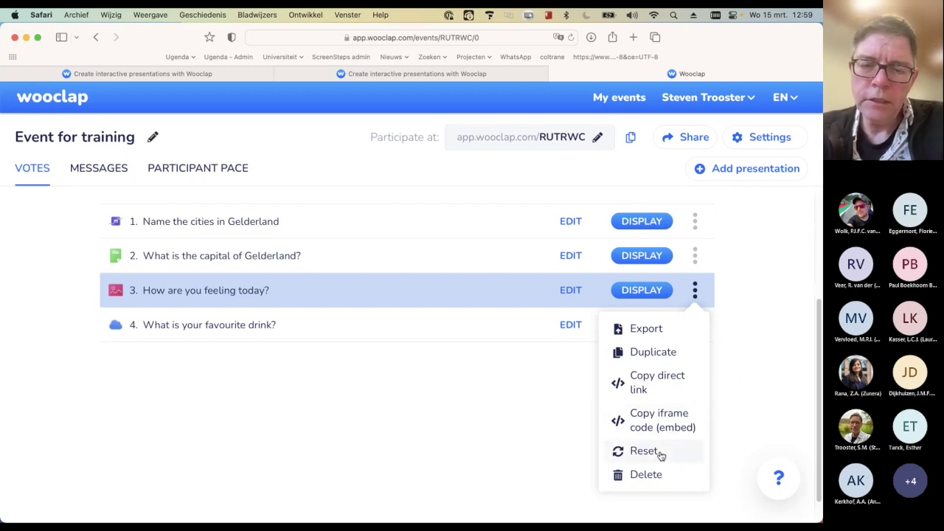
pyautogui.click(405, 314)
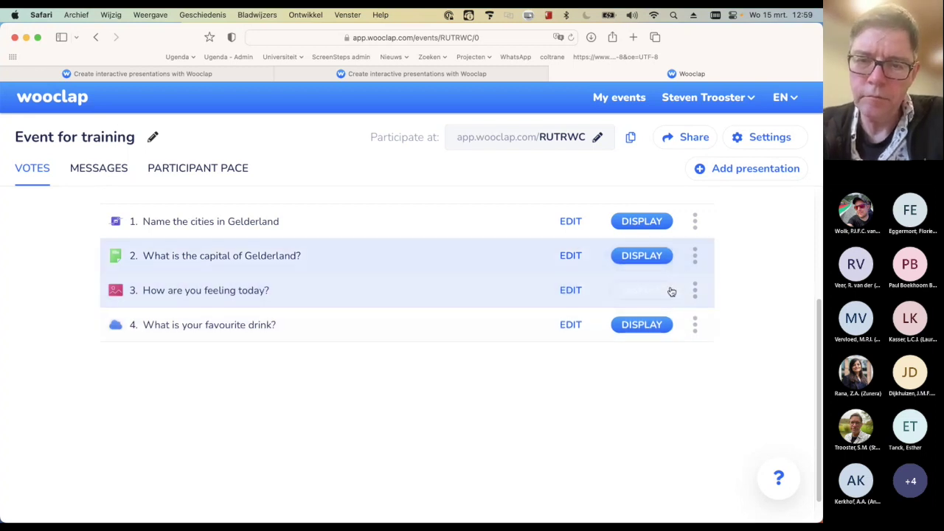
pyautogui.click(695, 290)
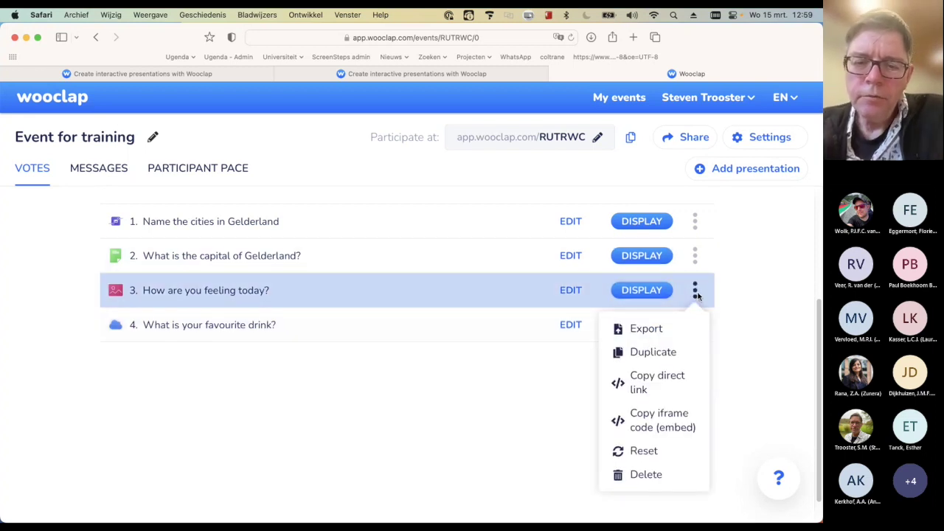
pyautogui.click(696, 292)
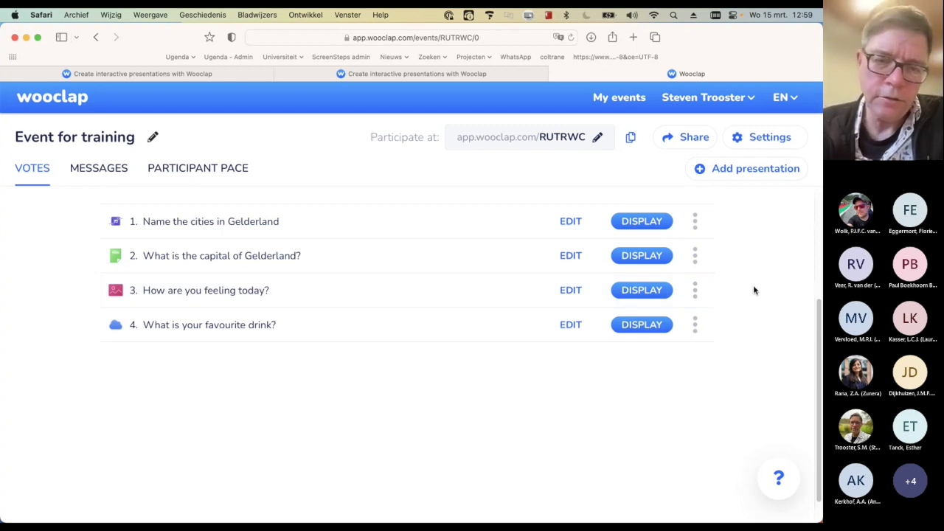
pyautogui.click(787, 138)
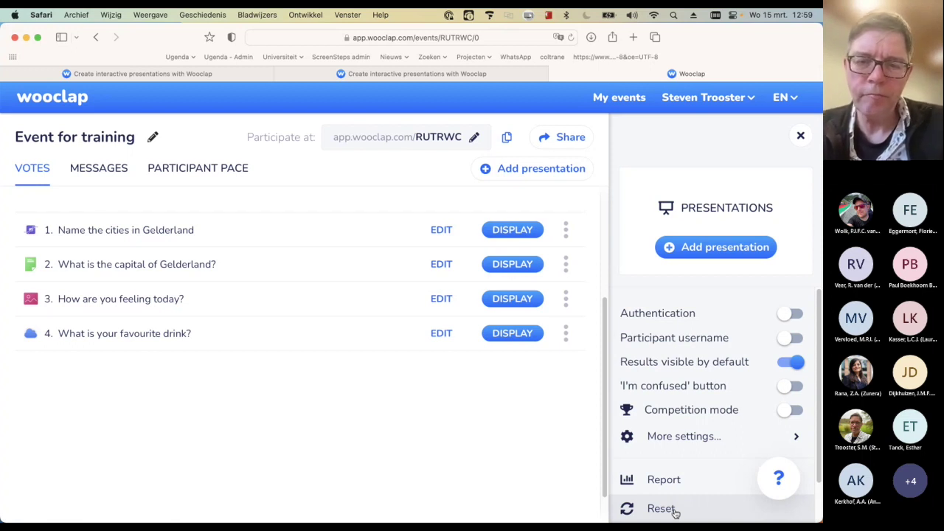
pyautogui.click(674, 509)
pyautogui.scroll(-3, 506, 380)
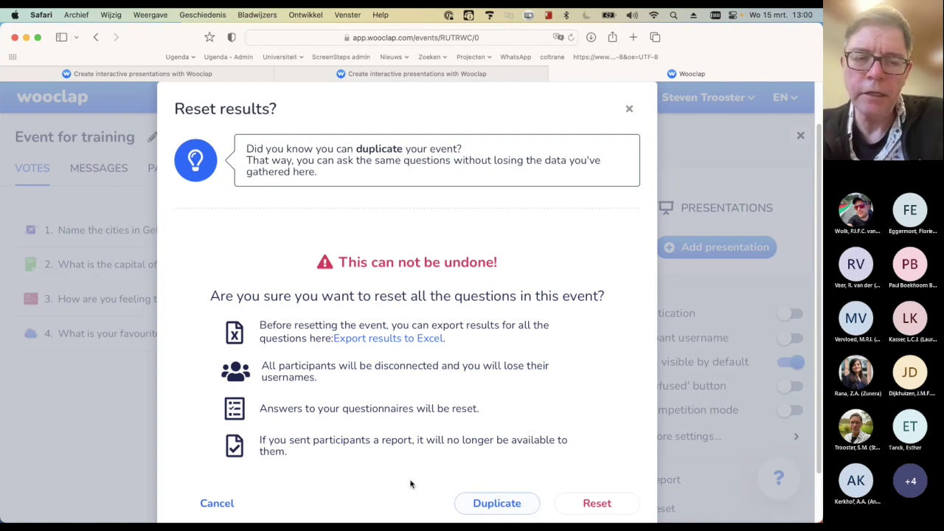
pyautogui.click(236, 507)
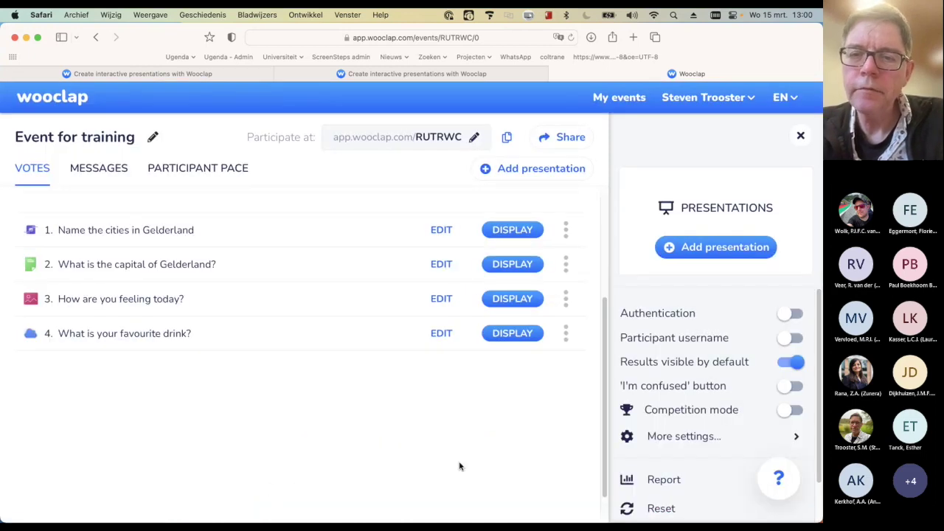
# Turn off 'Results visible by default' in Event for training's settings
pyautogui.scroll(-2, 544, 450)
pyautogui.scroll(-2, 668, 414)
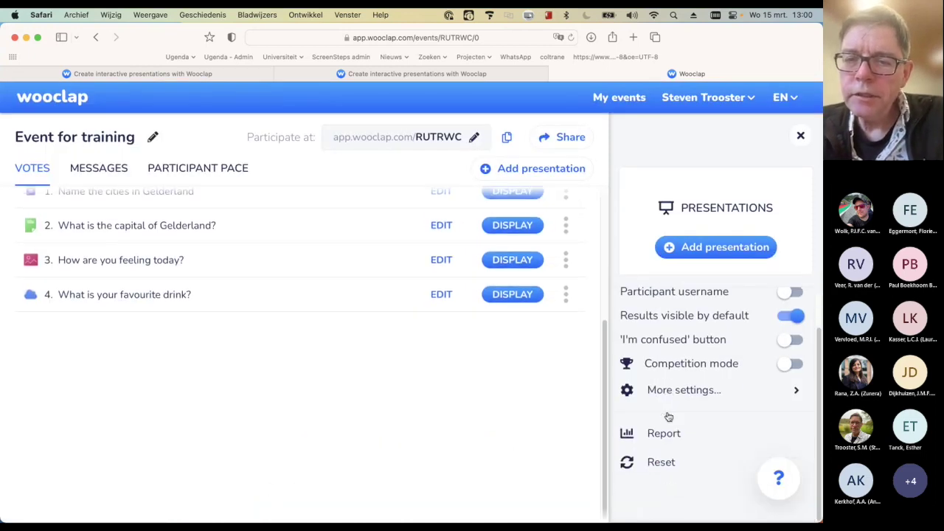
pyautogui.scroll(1, 722, 387)
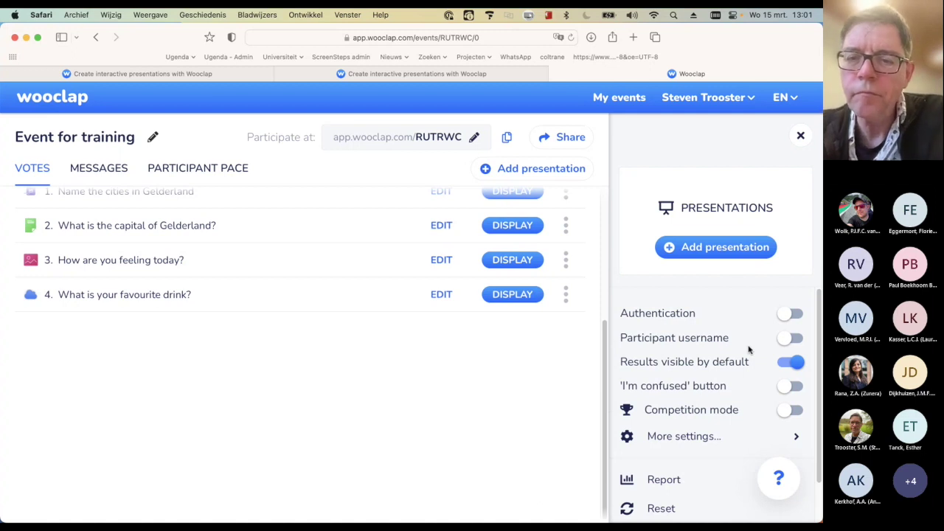
pyautogui.scroll(-2, 748, 349)
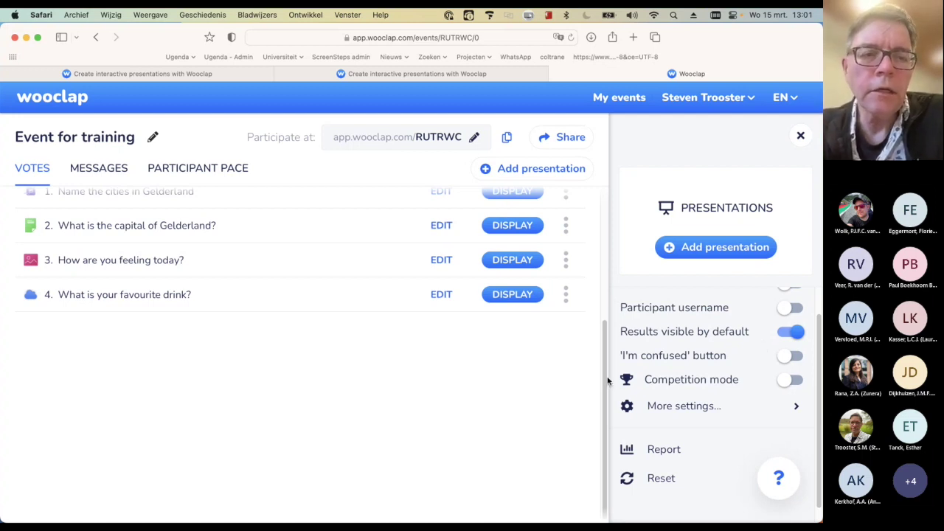
pyautogui.scroll(1, 594, 385)
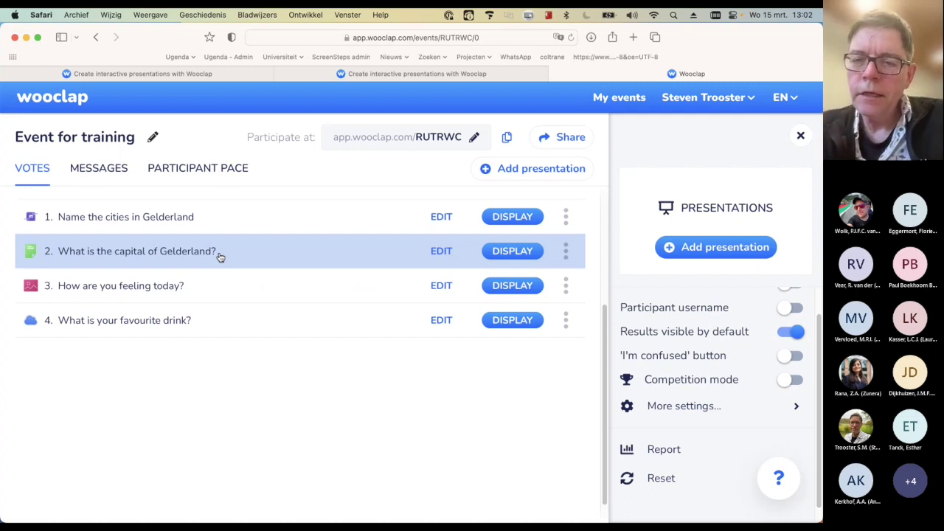
pyautogui.click(784, 336)
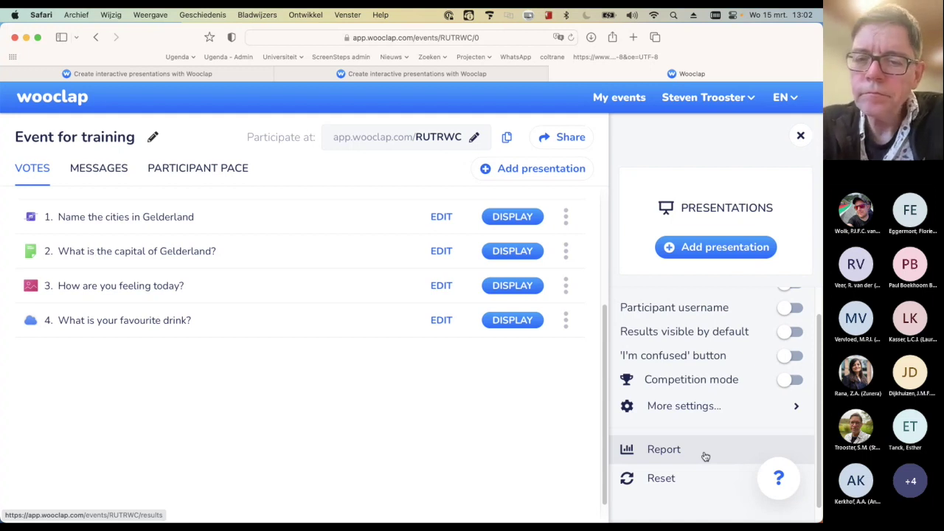
pyautogui.scroll(-1, 741, 430)
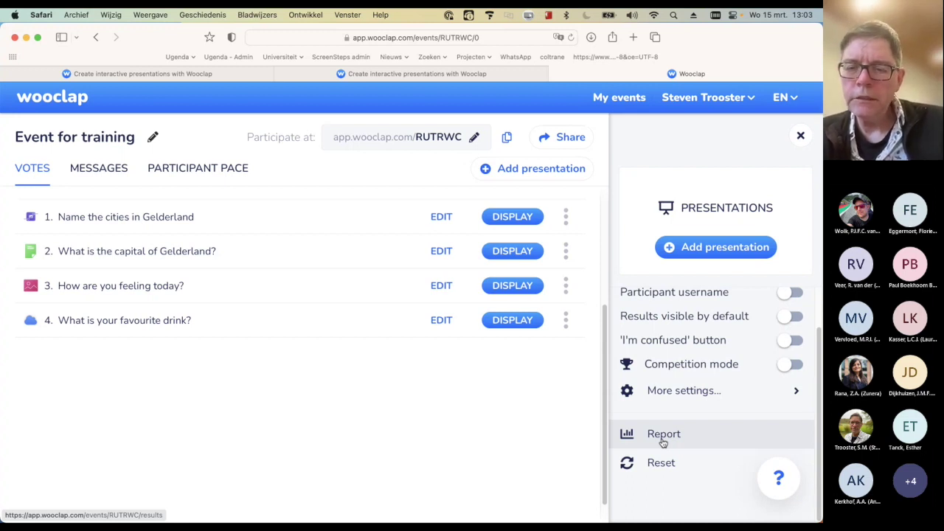
# Scroll through Event for training's results report, then return to My events
pyautogui.click(662, 435)
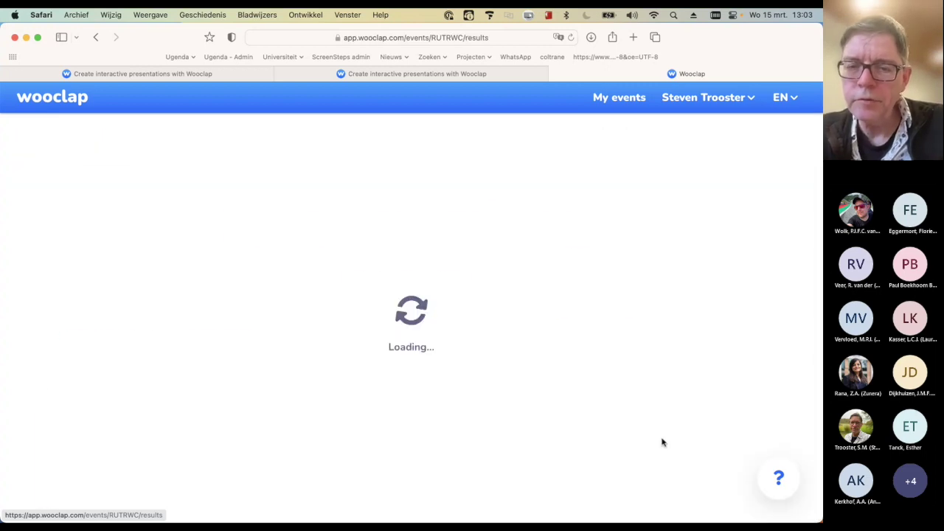
pyautogui.scroll(-1, 551, 394)
pyautogui.scroll(-2, 551, 394)
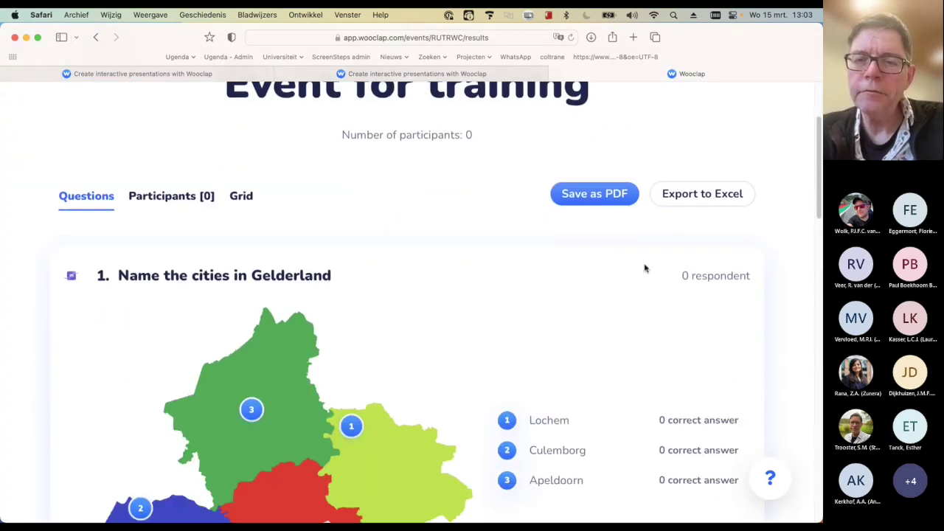
pyautogui.scroll(-3, 647, 270)
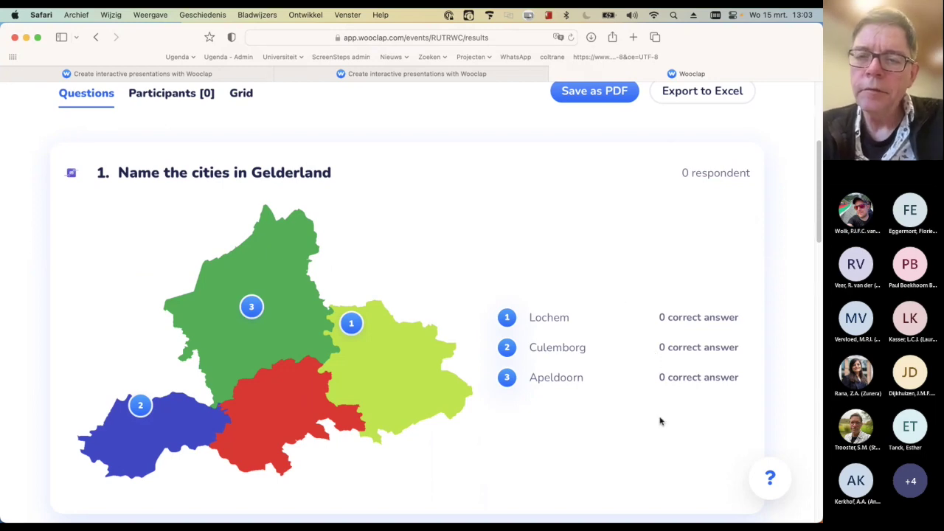
pyautogui.scroll(-8, 660, 421)
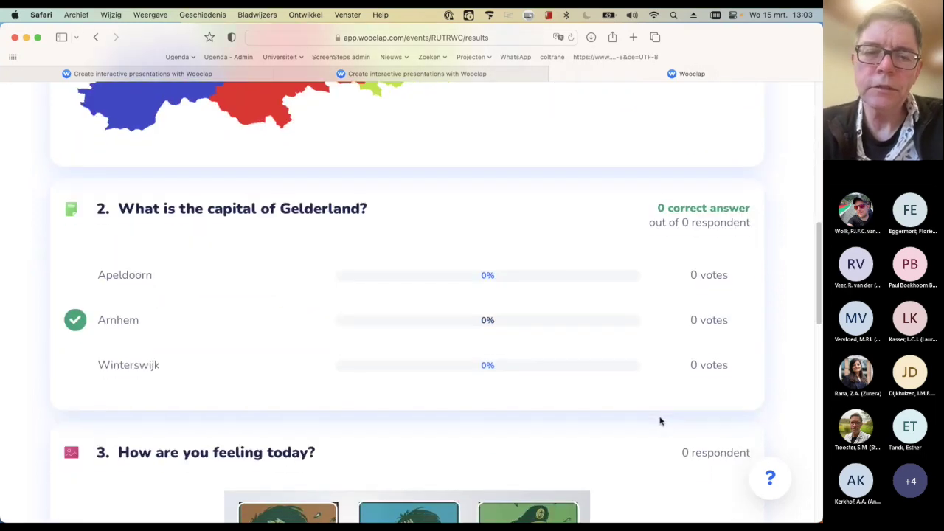
pyautogui.scroll(-3, 660, 421)
pyautogui.scroll(-15, 660, 421)
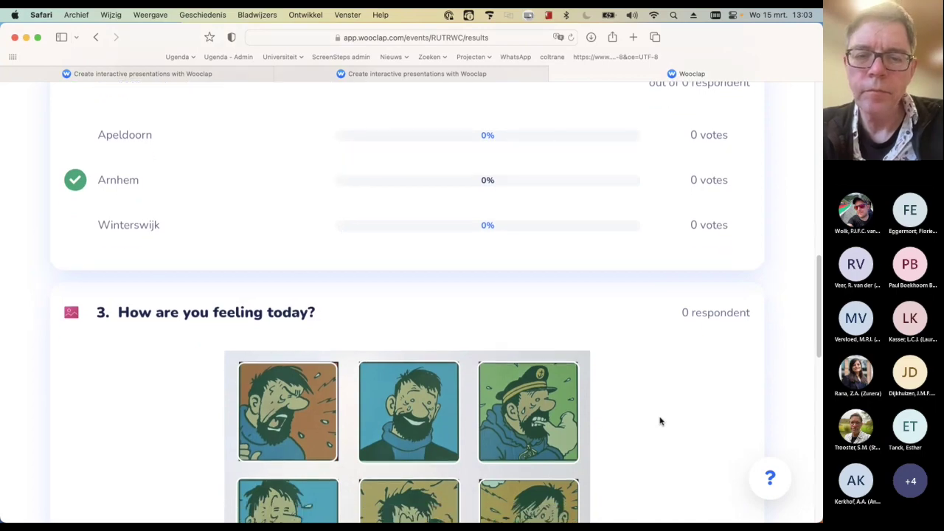
pyautogui.scroll(18, 660, 421)
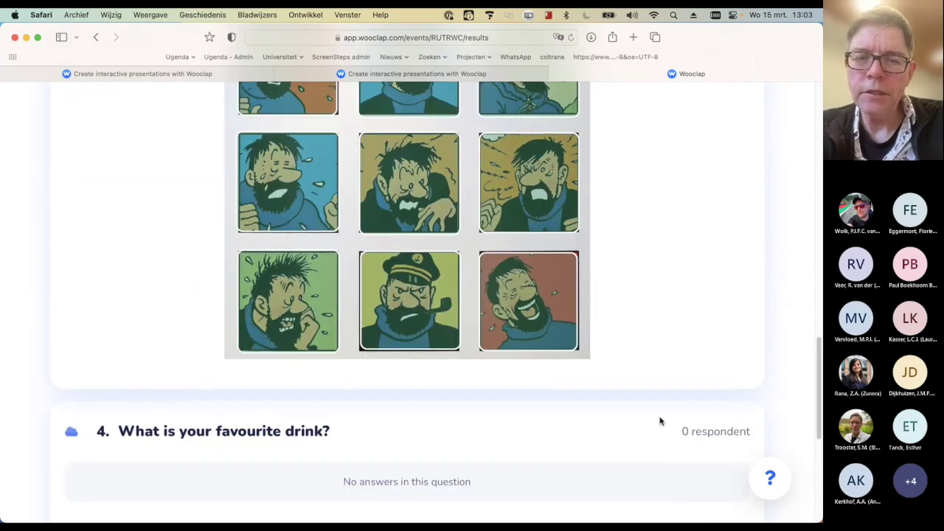
pyautogui.scroll(12, 660, 421)
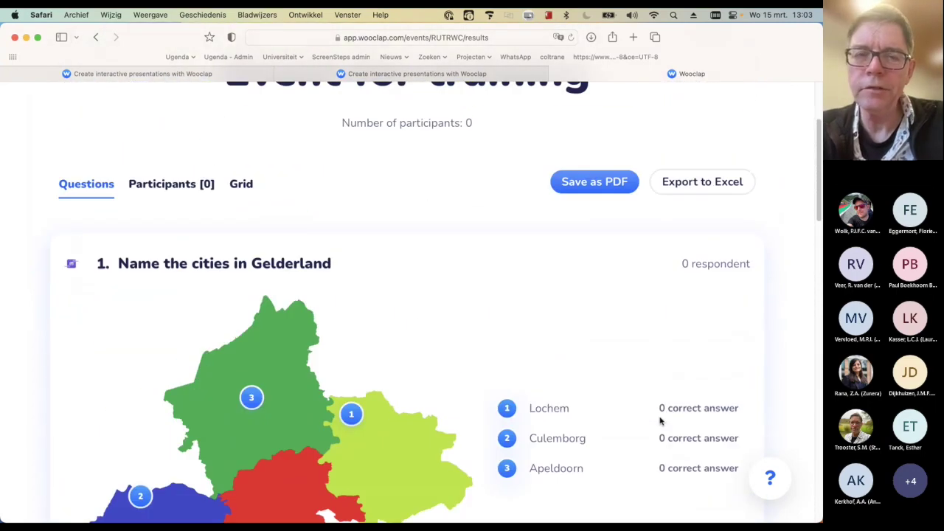
pyautogui.click(75, 102)
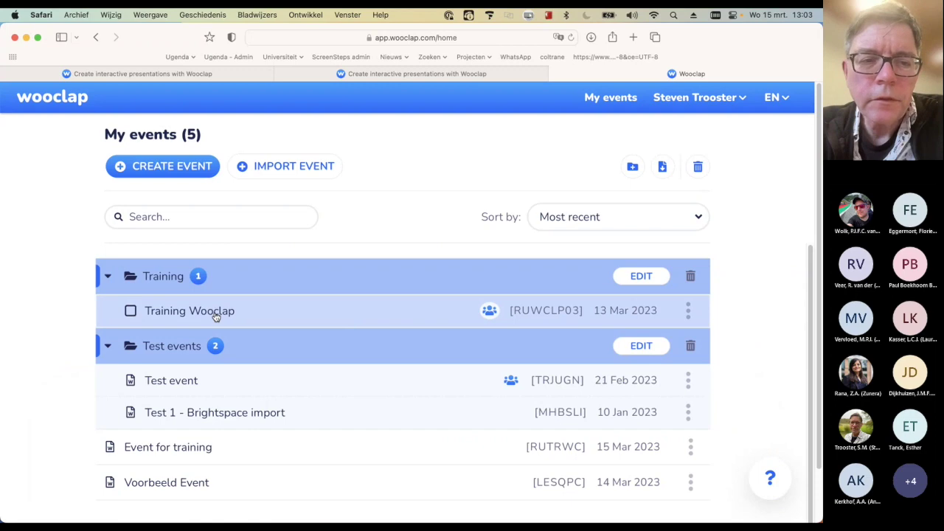
# Open the Training Wooclap event's report via Settings and review its 16-participant per-question results
pyautogui.click(216, 312)
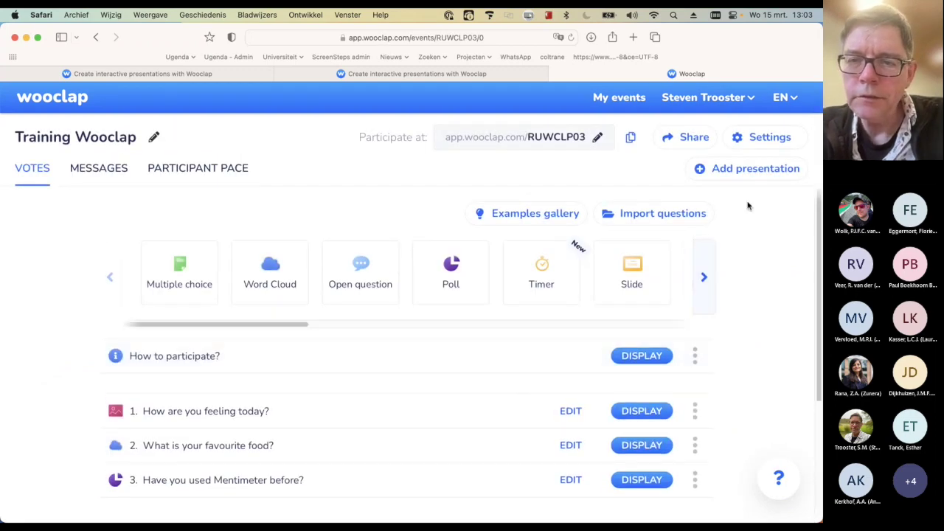
pyautogui.click(775, 135)
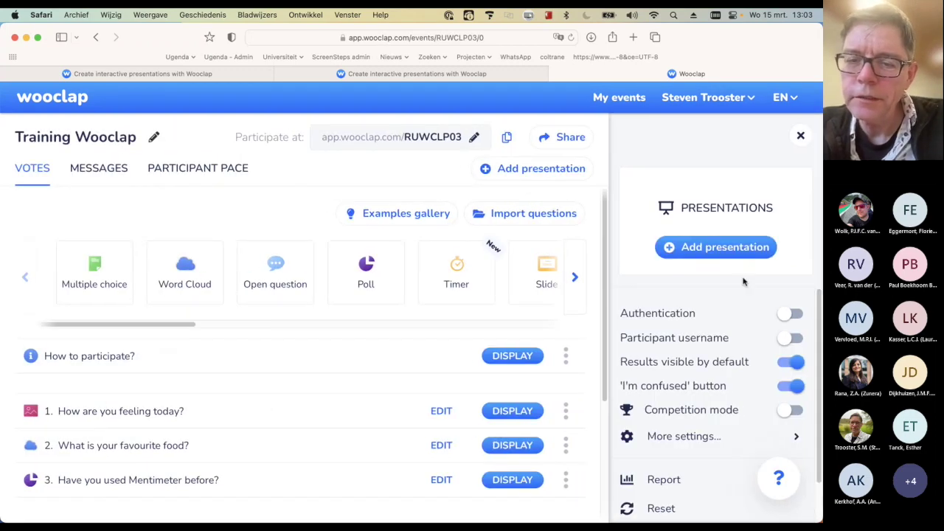
pyautogui.click(676, 481)
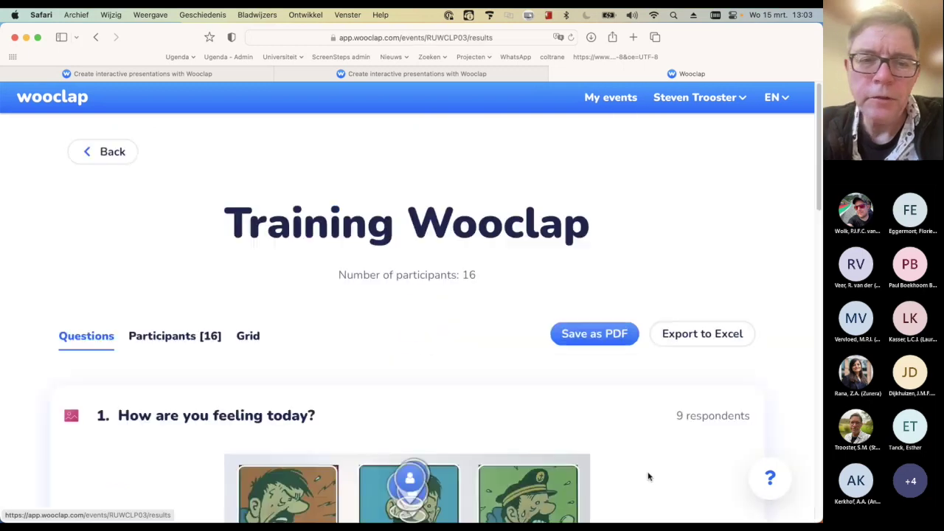
pyautogui.scroll(-10, 565, 407)
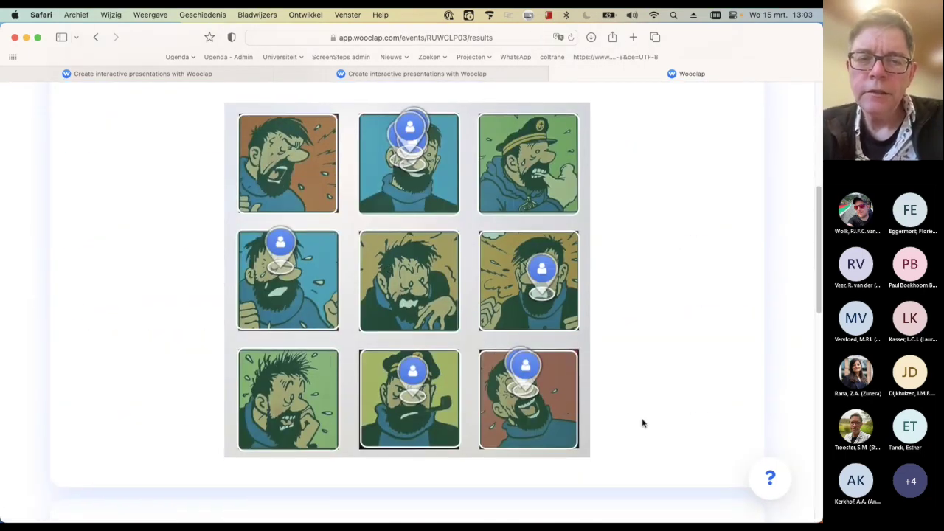
pyautogui.scroll(-8, 642, 422)
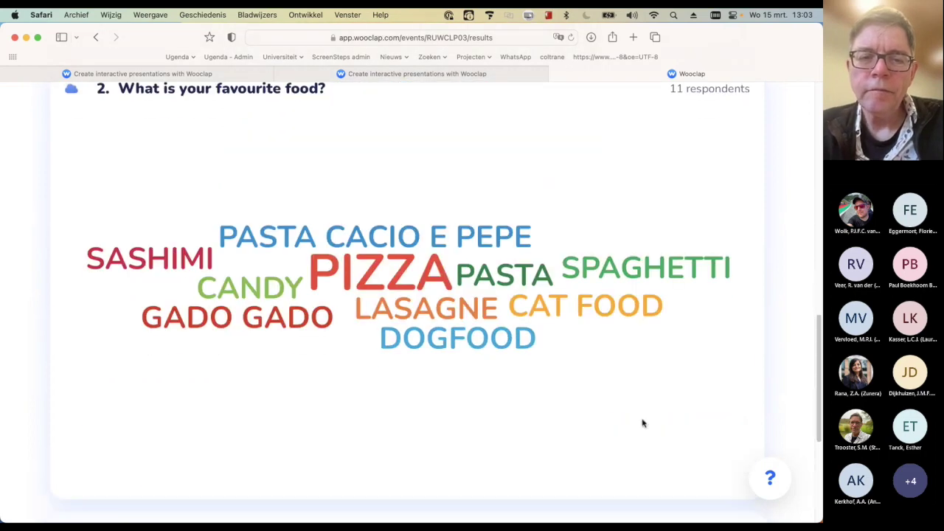
pyautogui.scroll(-7, 552, 384)
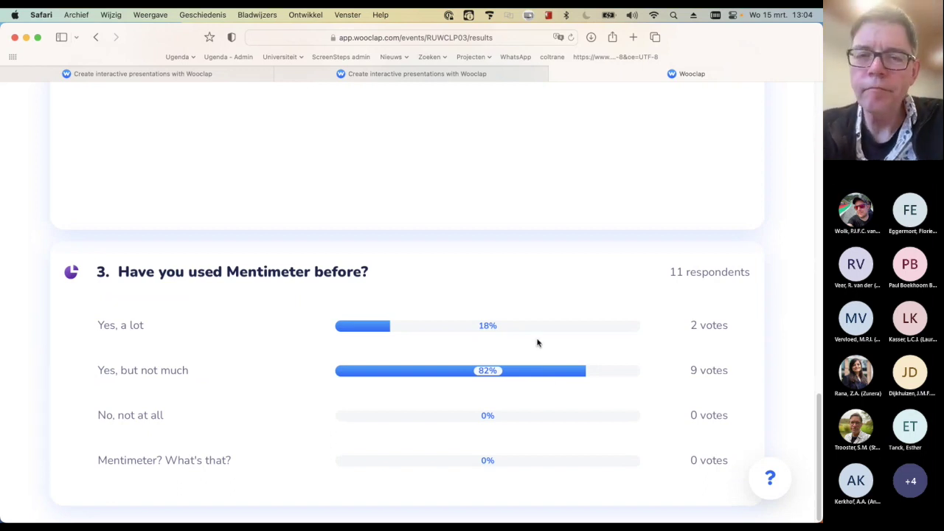
pyautogui.scroll(15, 538, 341)
pyautogui.scroll(3, 538, 341)
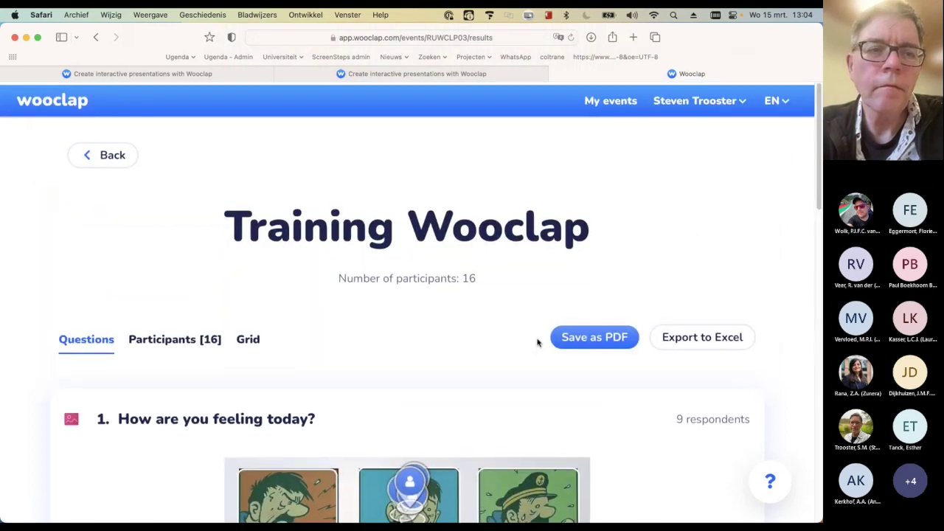
# Return from the report to the Training Wooclap event's three-question list
pyautogui.click(107, 152)
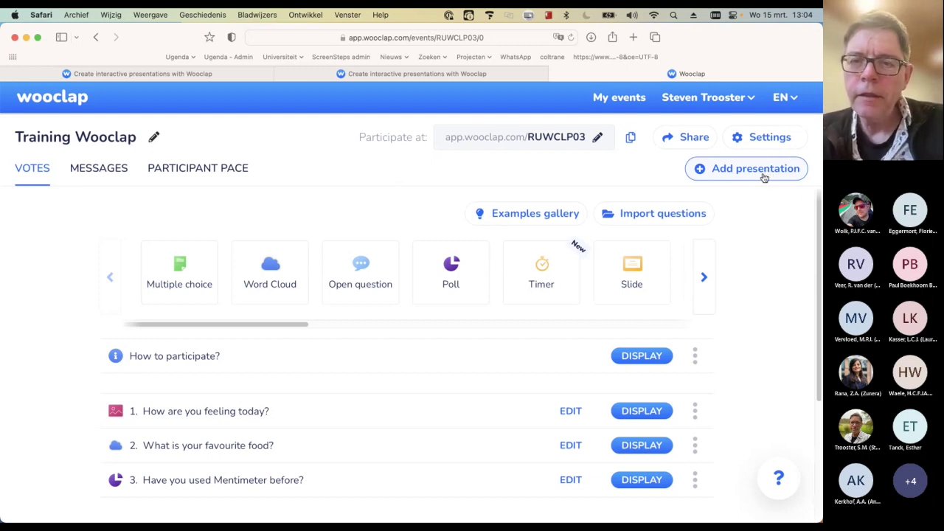
pyautogui.click(764, 176)
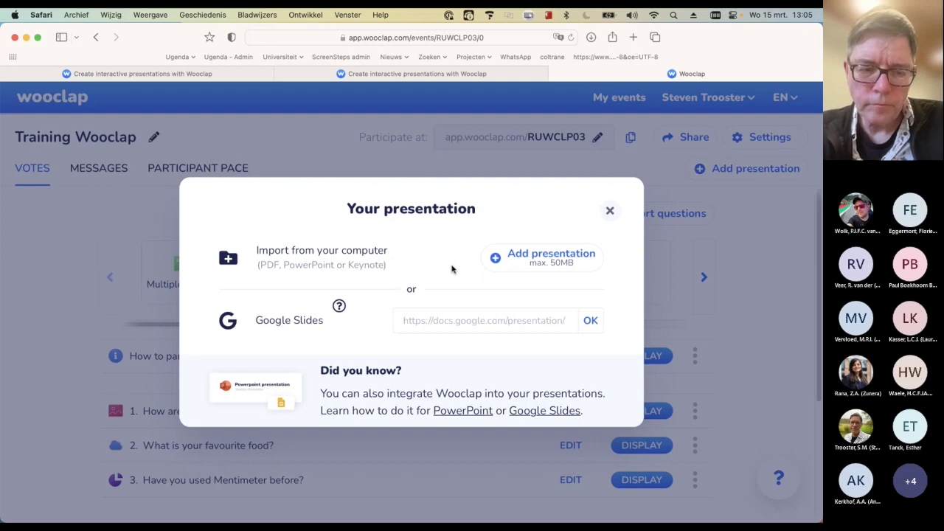
pyautogui.click(610, 211)
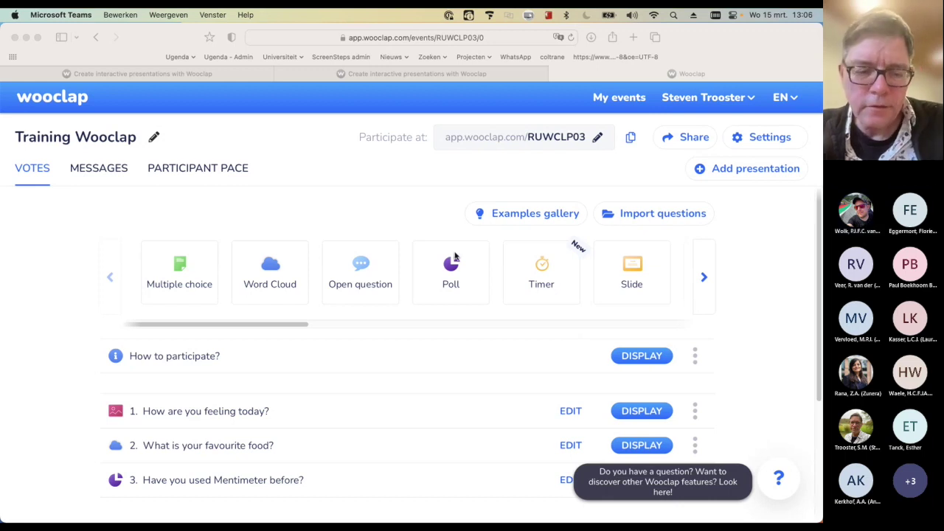
# Switch to PowerPoint and start a new blank presentation (Lege presentatie)
pyautogui.press('super+Tab')
pyautogui.press('super+Tab')
pyautogui.press('super+Tab')
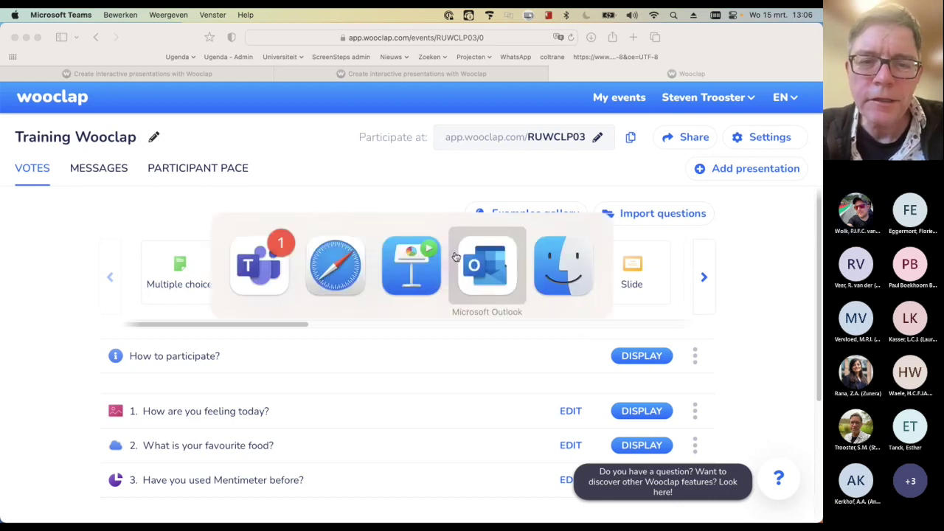
pyautogui.press('super+shift+Tab')
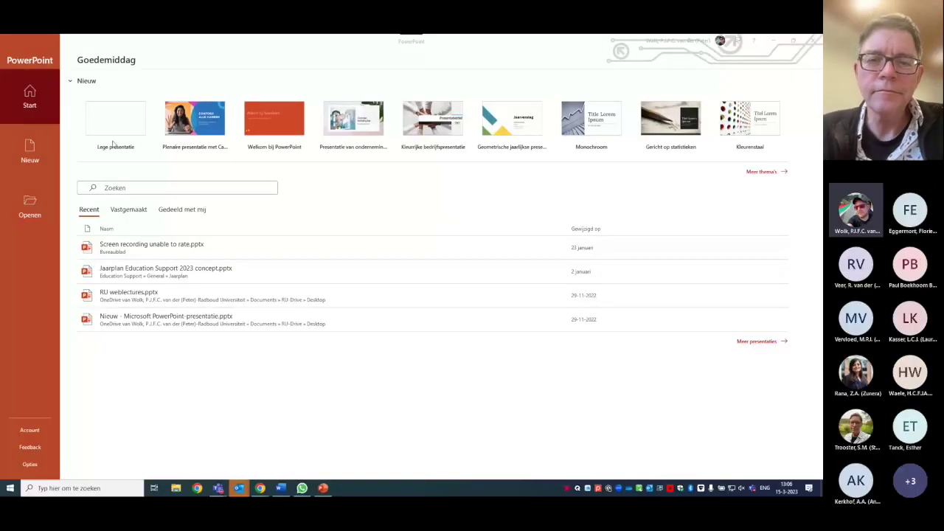
pyautogui.click(118, 127)
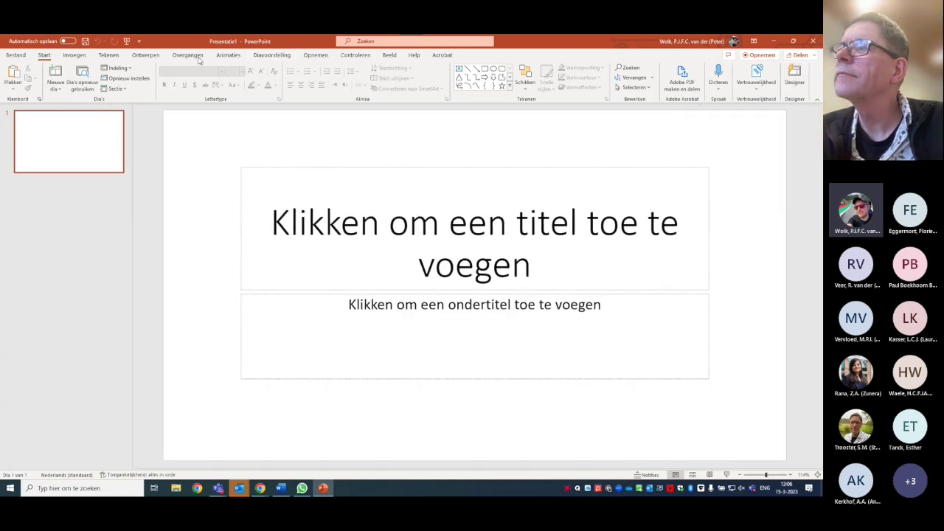
# Browse the ribbon tabs back to Invoegen and open Mijn invoegtoepassingen
pyautogui.click(319, 57)
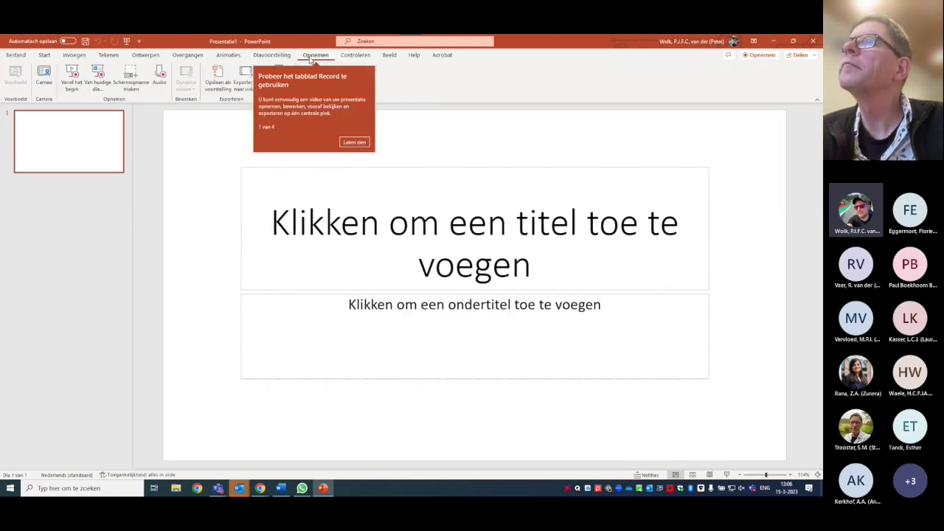
pyautogui.click(353, 142)
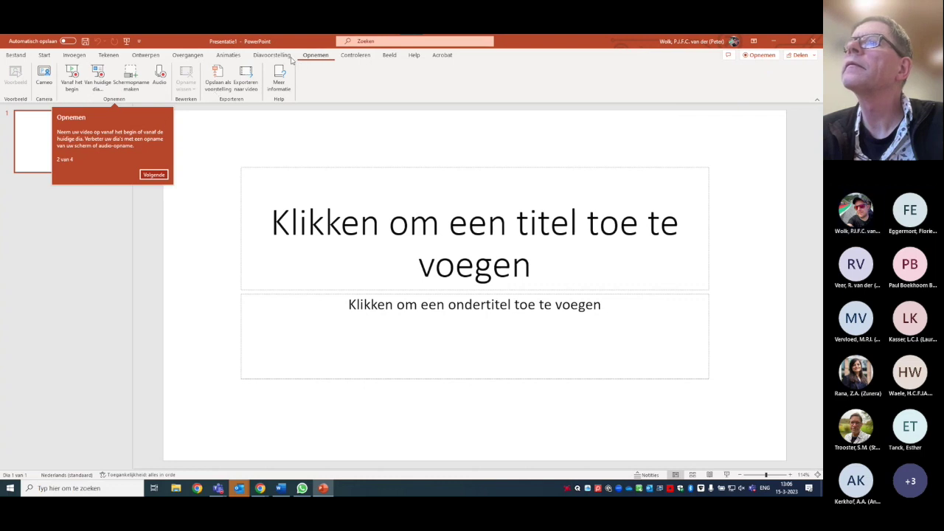
pyautogui.click(270, 56)
pyautogui.click(228, 56)
pyautogui.click(187, 56)
pyautogui.click(145, 56)
pyautogui.click(110, 56)
pyautogui.click(74, 55)
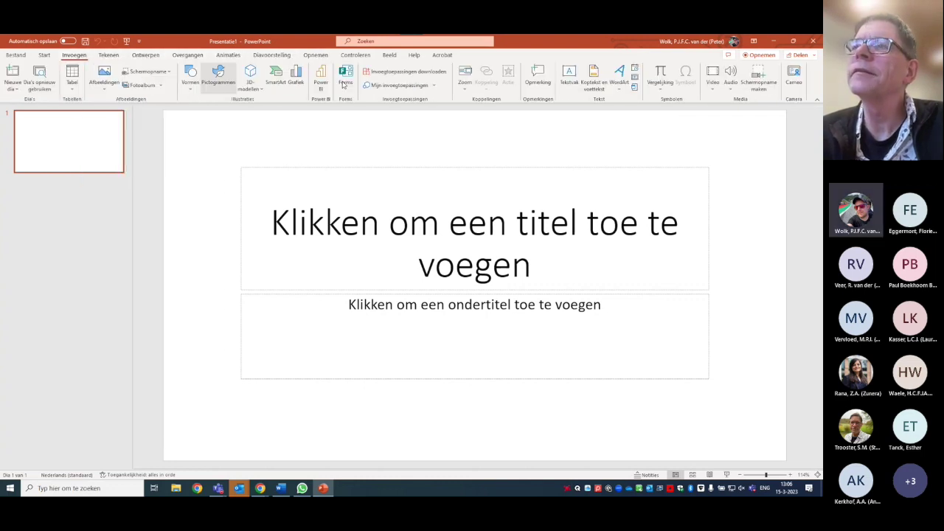
pyautogui.click(426, 86)
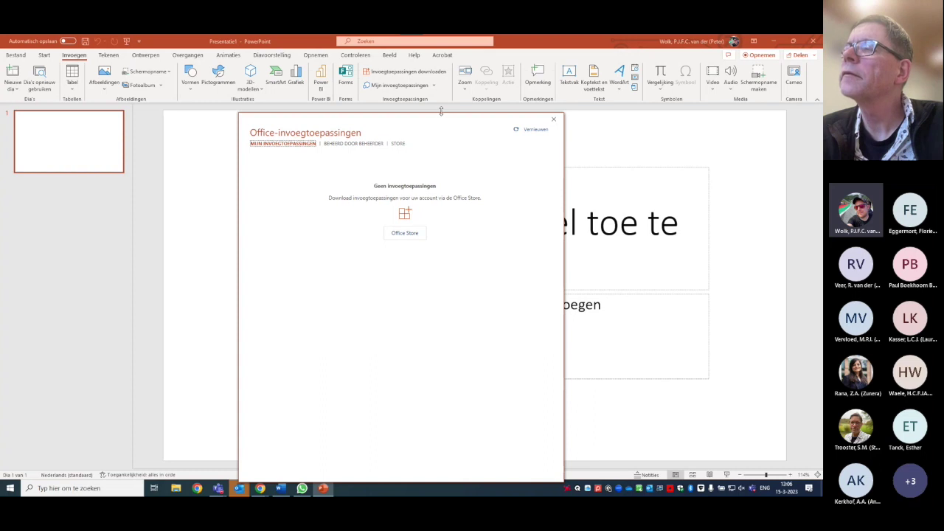
# Add the Wooclap add-in from Beheerd door beheerder to slide 1 and advance to its login screen
pyautogui.click(351, 144)
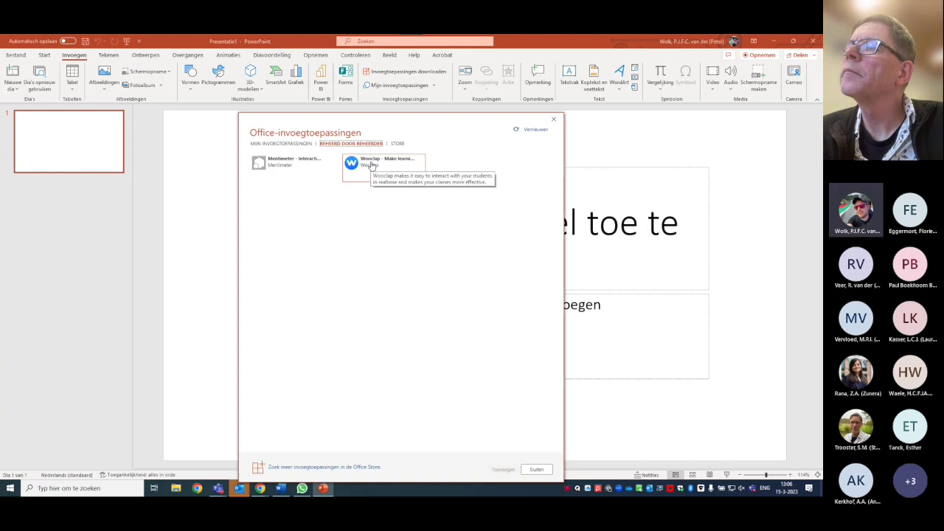
pyautogui.click(371, 165)
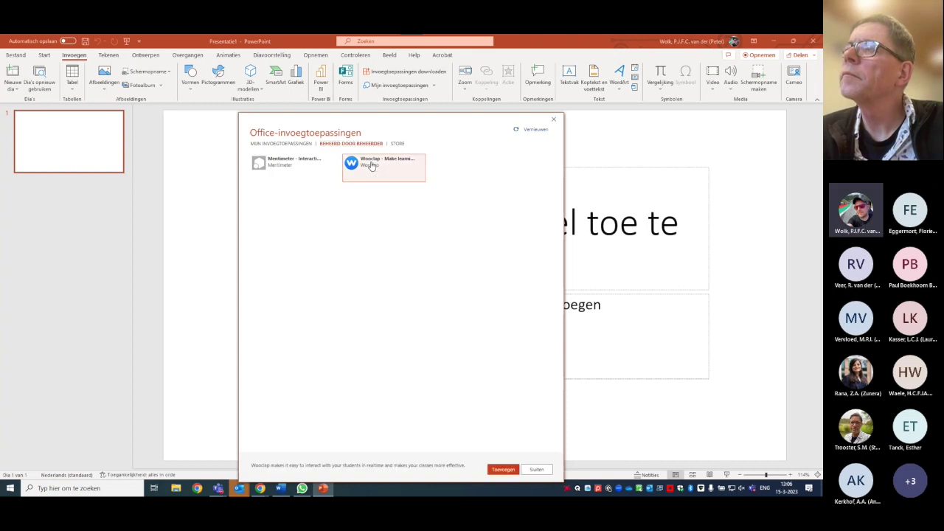
pyautogui.click(500, 469)
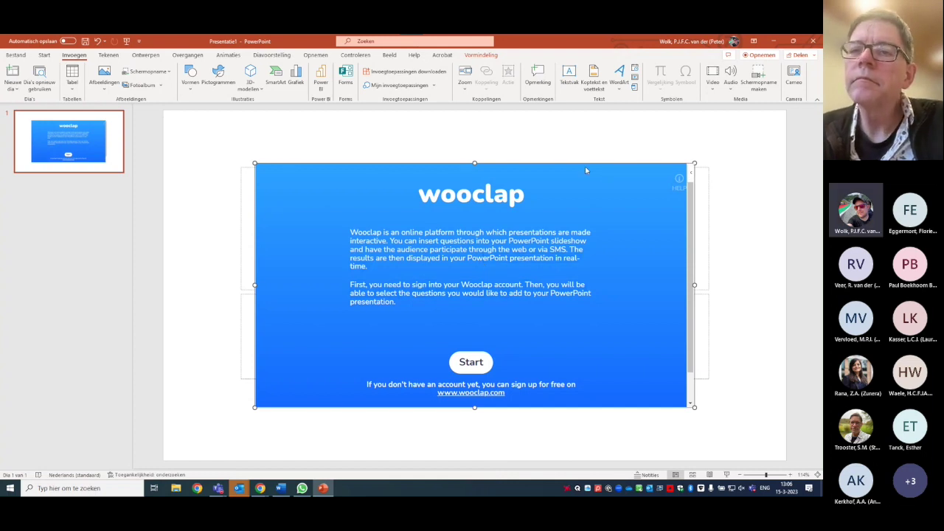
pyautogui.click(461, 355)
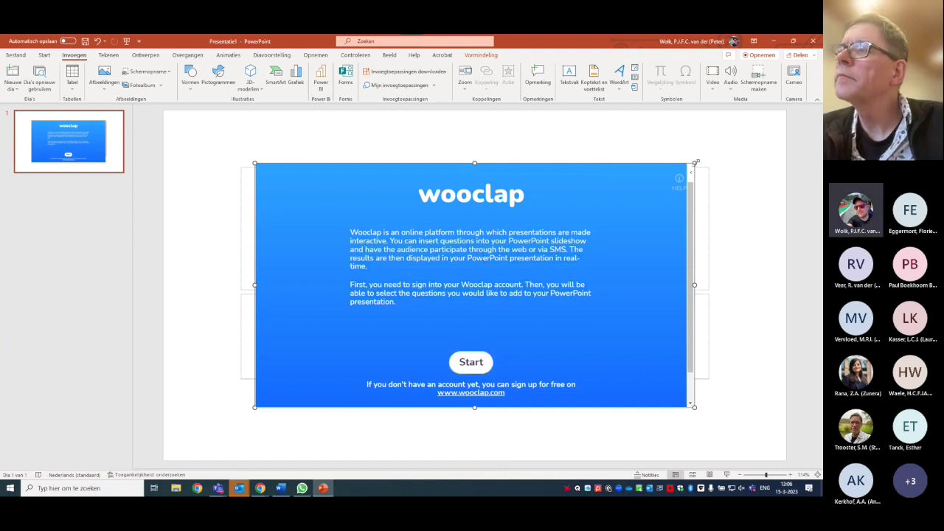
pyautogui.click(472, 362)
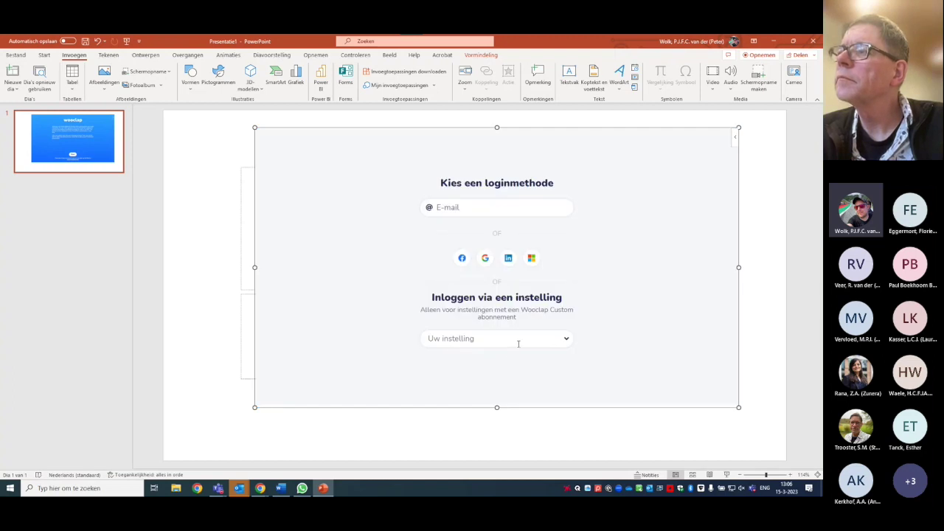
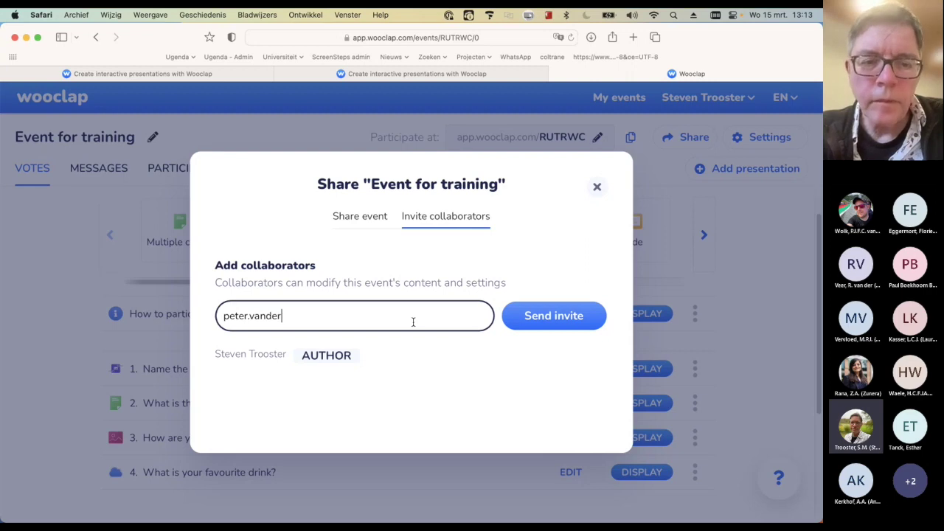
# Invite a colleague's e-mail address as a collaborator on 'Event for training'
pyautogui.write('@ru.')
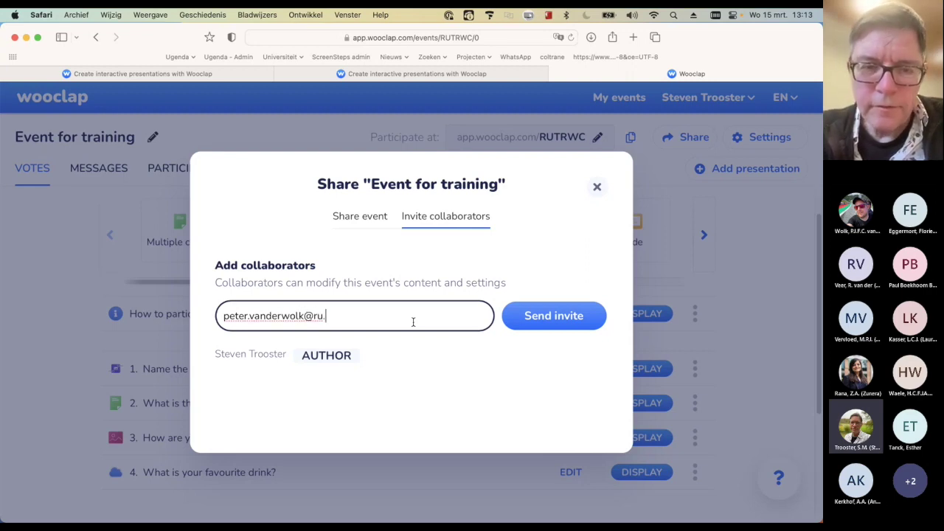
pyautogui.write('nl')
pyautogui.click(519, 329)
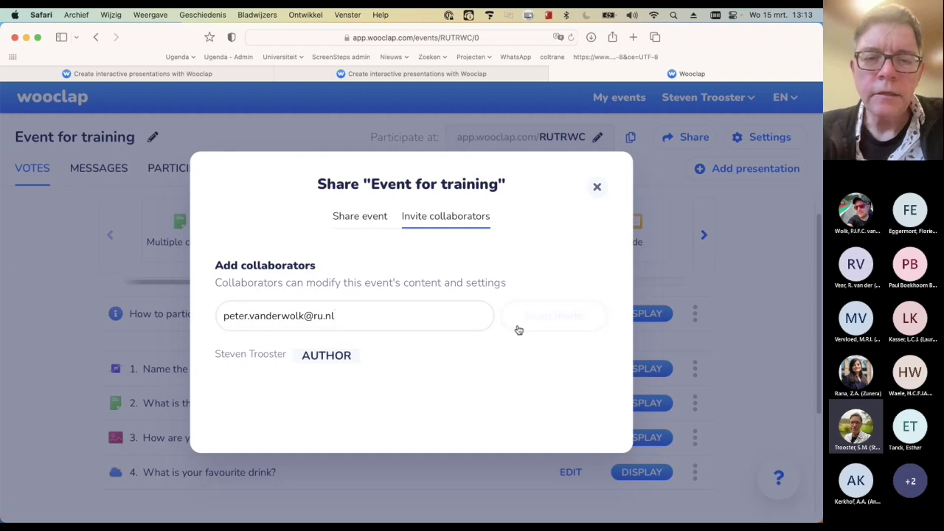
pyautogui.click(566, 319)
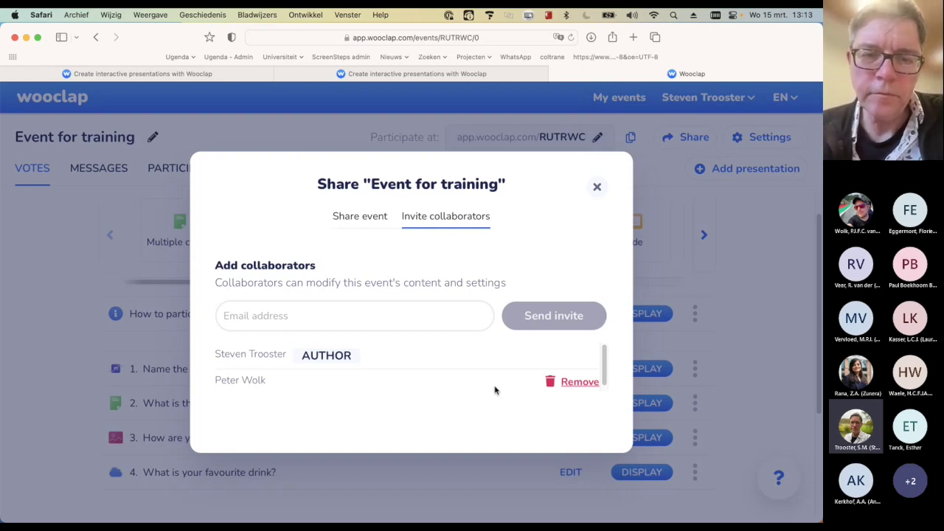
# Try inviting a second address, which fails with 'There is no Wooclap user with this email address'
pyautogui.click(379, 322)
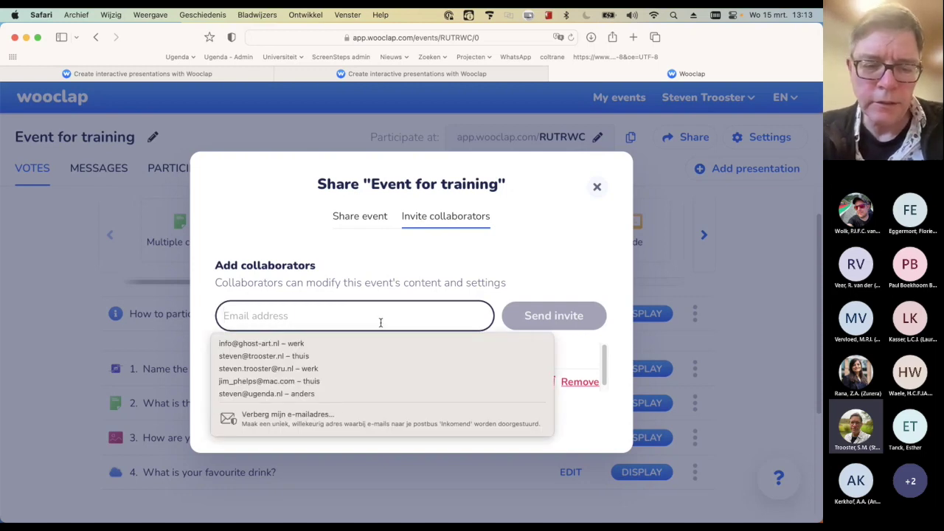
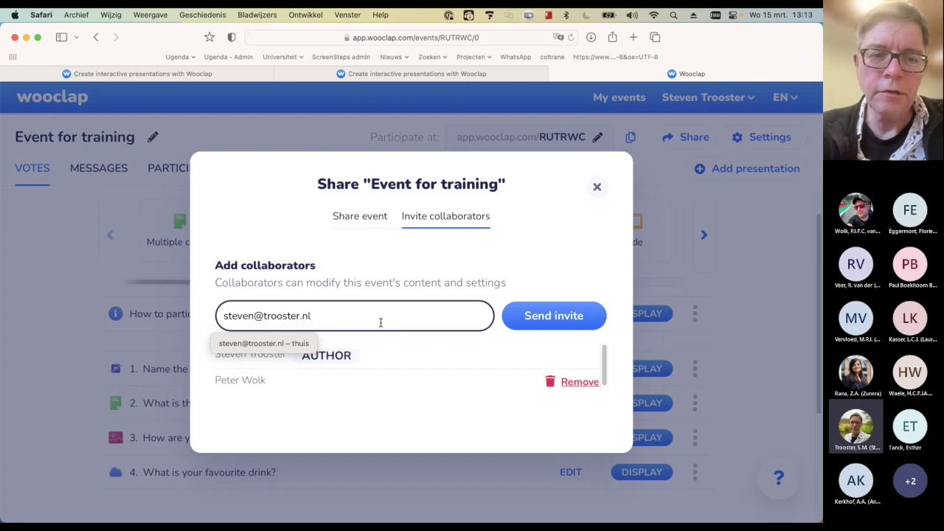
pyautogui.click(556, 317)
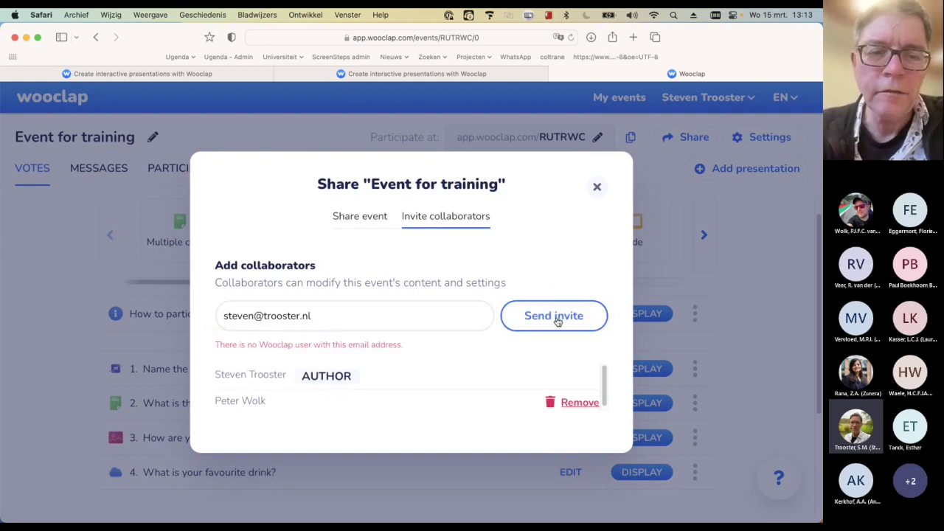
pyautogui.moveTo(219, 345); pyautogui.dragTo(399, 356)
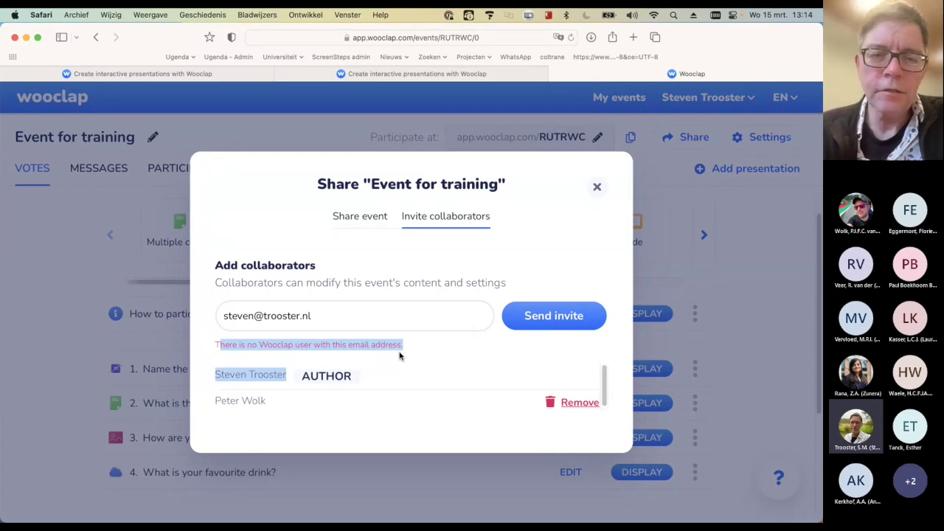
pyautogui.click(400, 356)
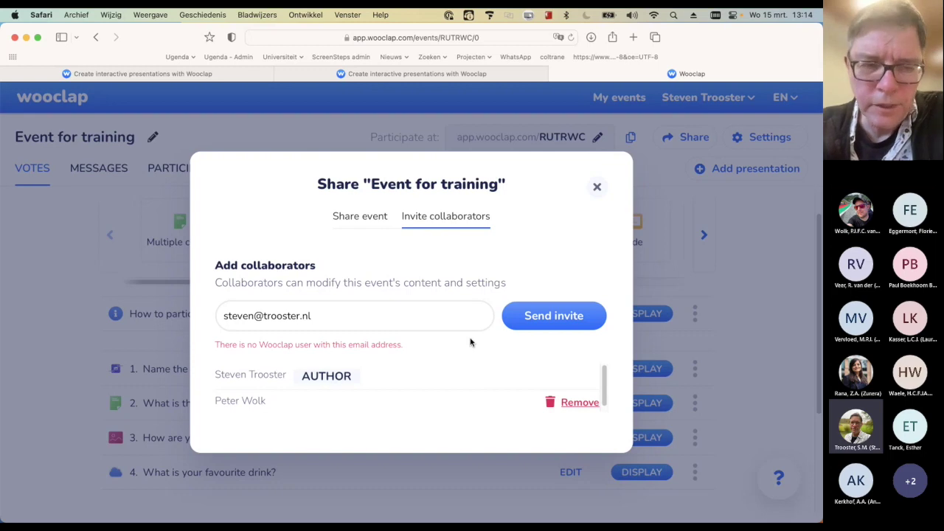
pyautogui.click(597, 188)
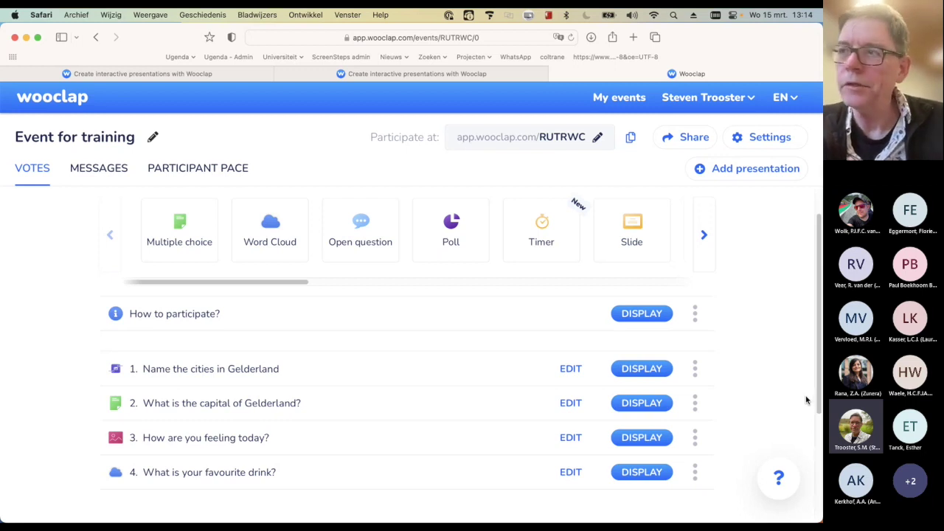
# Switch briefly to Teams and back to the Wooclap event in Safari
pyautogui.press('cmd+Tab')
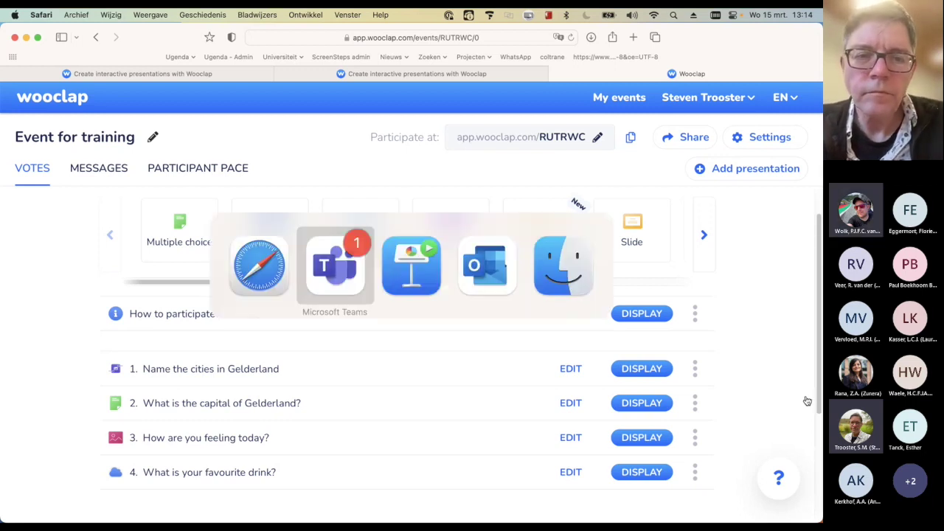
pyautogui.press('super+shift+Tab')
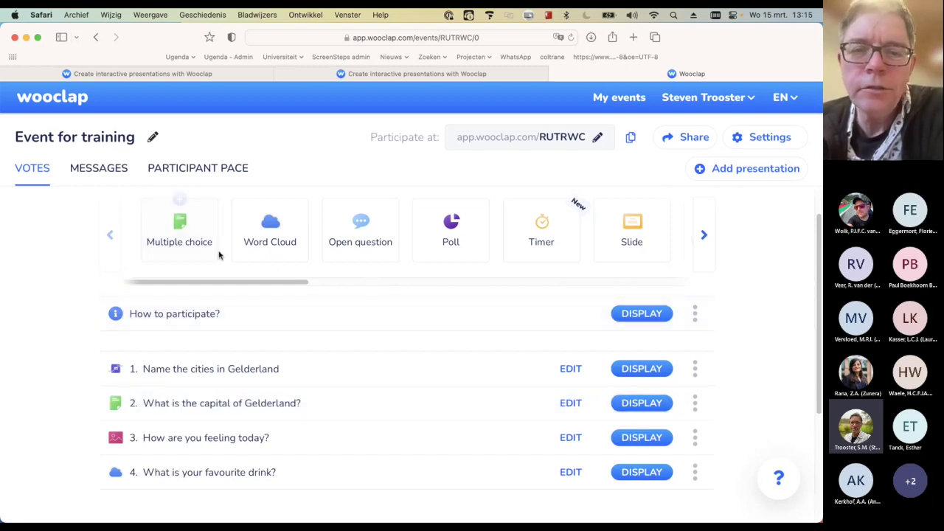
pyautogui.hscroll(5, 404, 289)
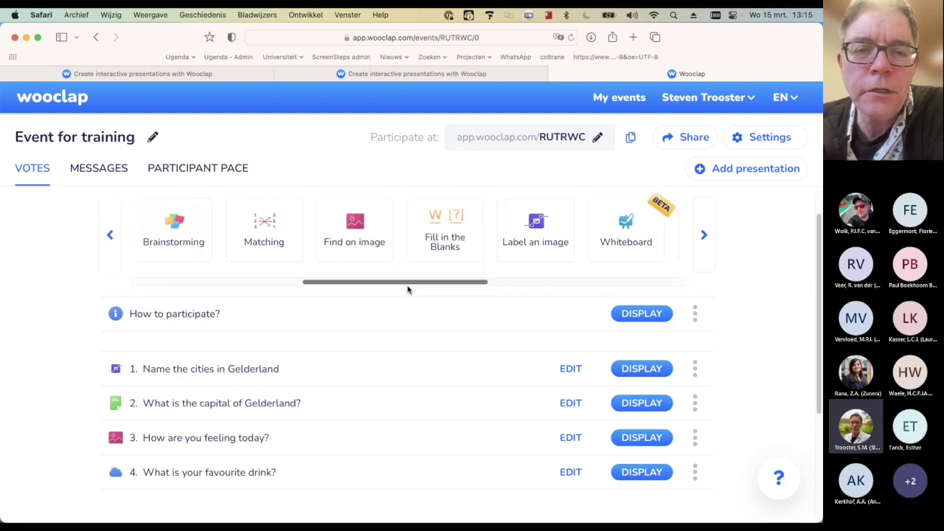
pyautogui.moveTo(413, 284); pyautogui.dragTo(464, 285)
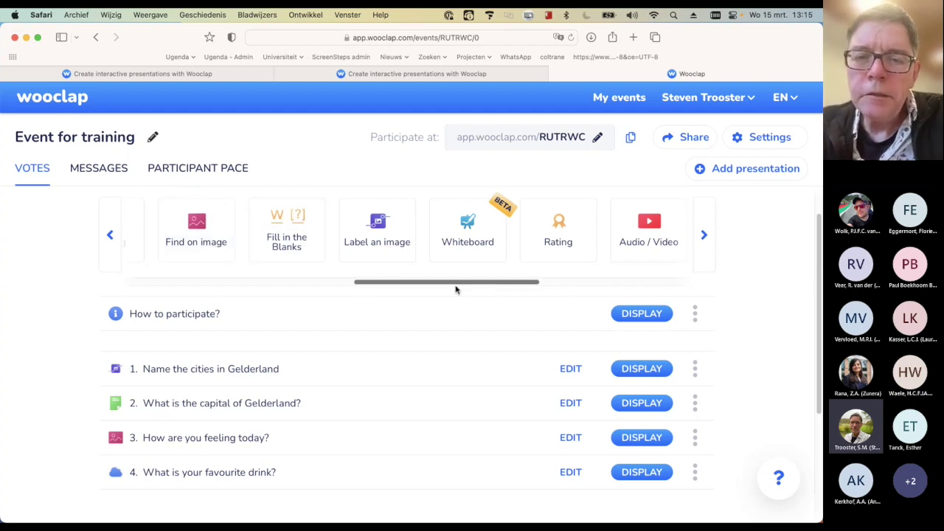
pyautogui.moveTo(517, 284); pyautogui.dragTo(632, 283)
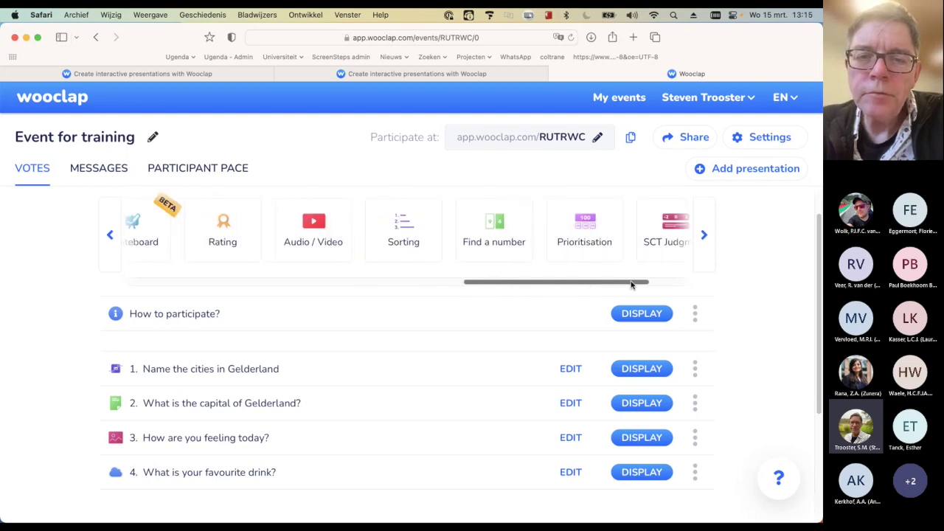
pyautogui.moveTo(535, 289); pyautogui.dragTo(576, 288)
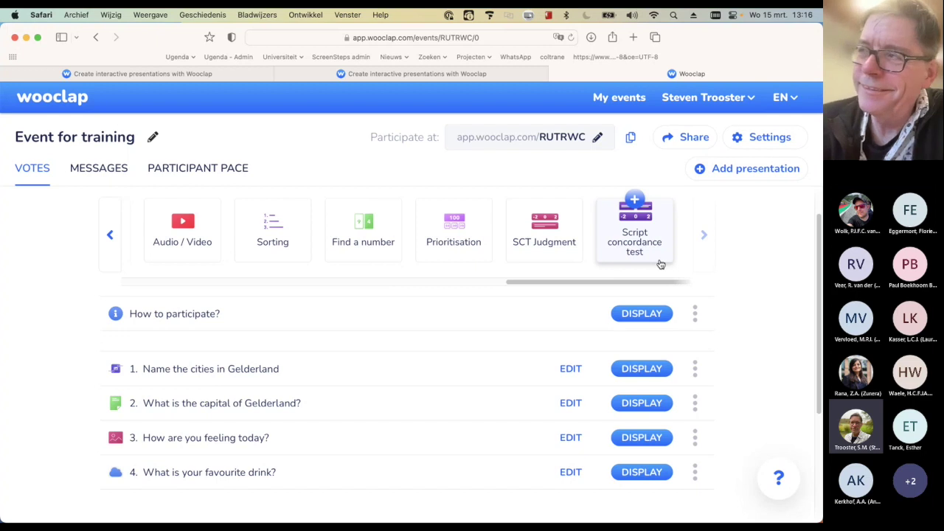
pyautogui.moveTo(531, 284); pyautogui.dragTo(76, 264)
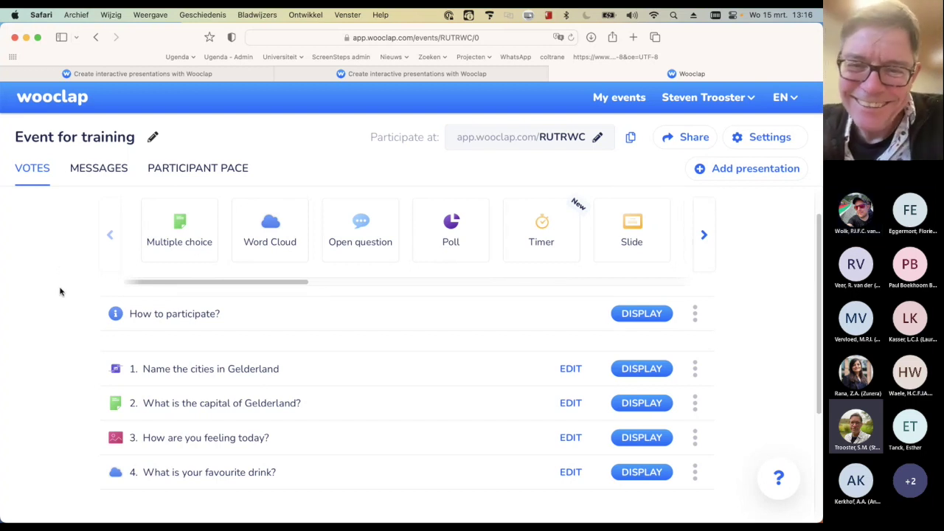
pyautogui.moveTo(544, 243)
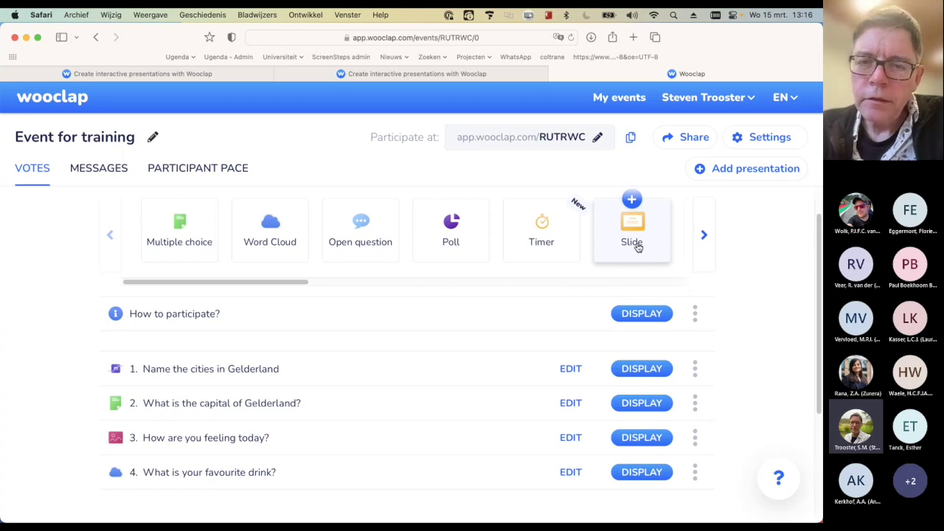
pyautogui.click(634, 203)
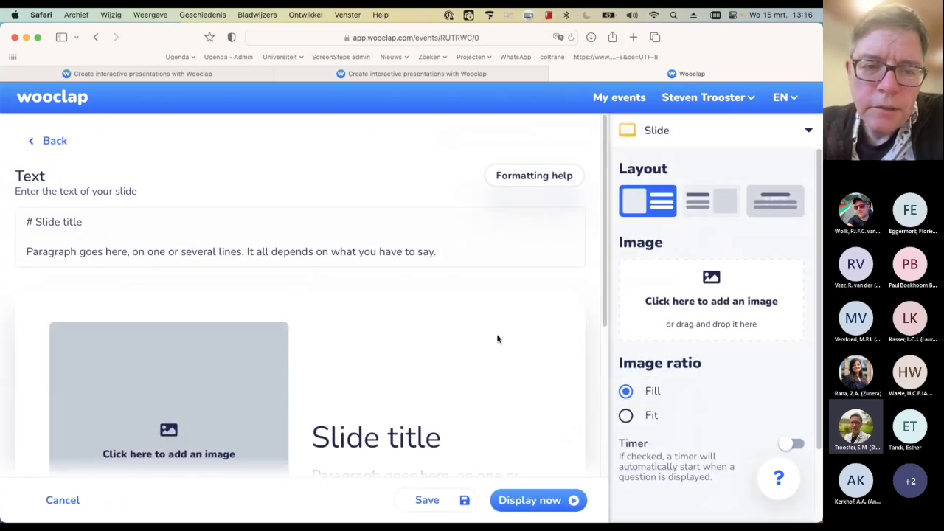
pyautogui.scroll(-4, 497, 339)
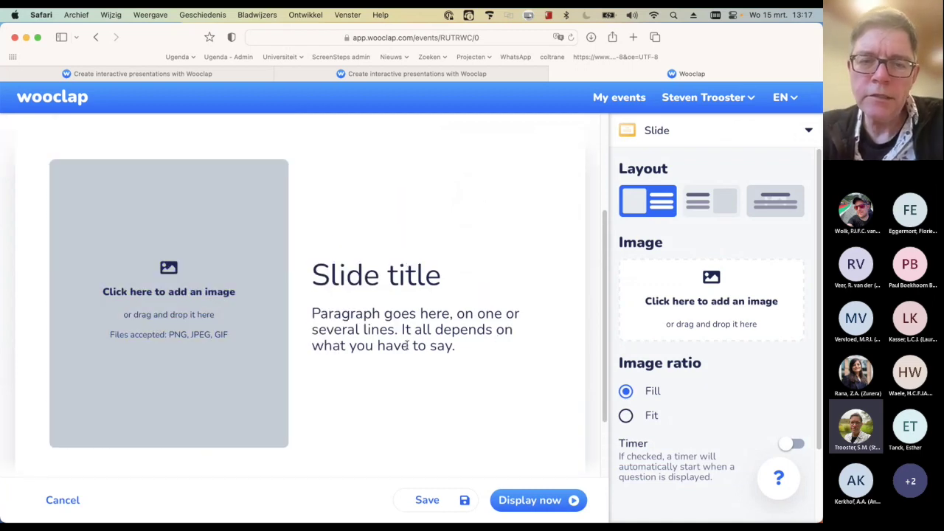
pyautogui.scroll(4, 408, 338)
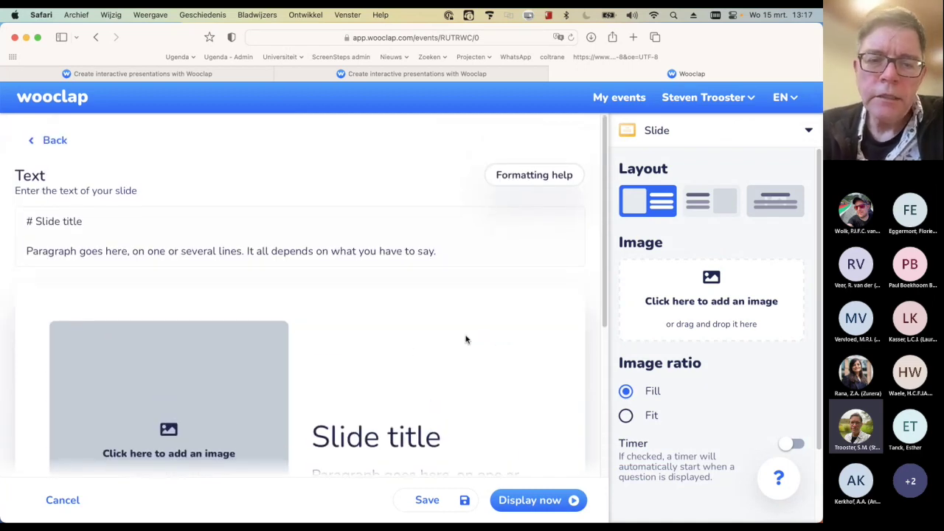
pyautogui.scroll(-2, 458, 339)
pyautogui.scroll(2, 459, 339)
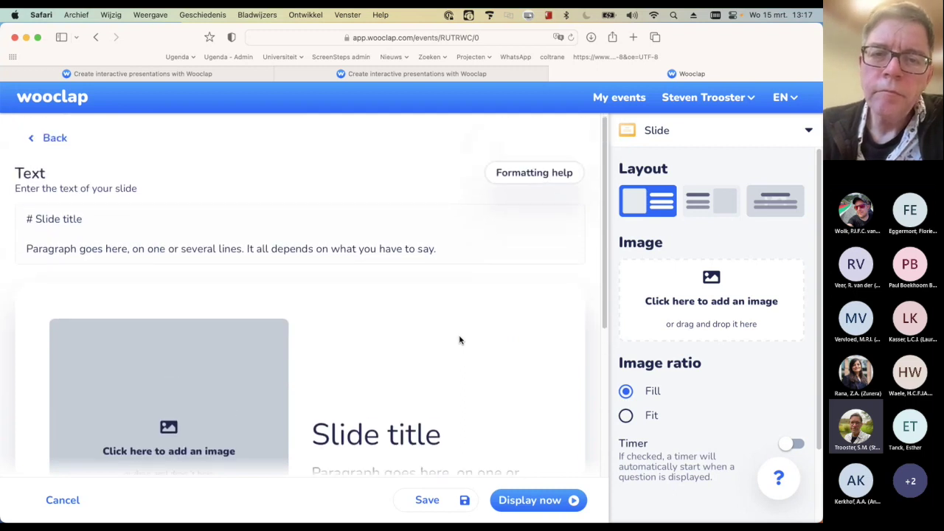
pyautogui.click(564, 177)
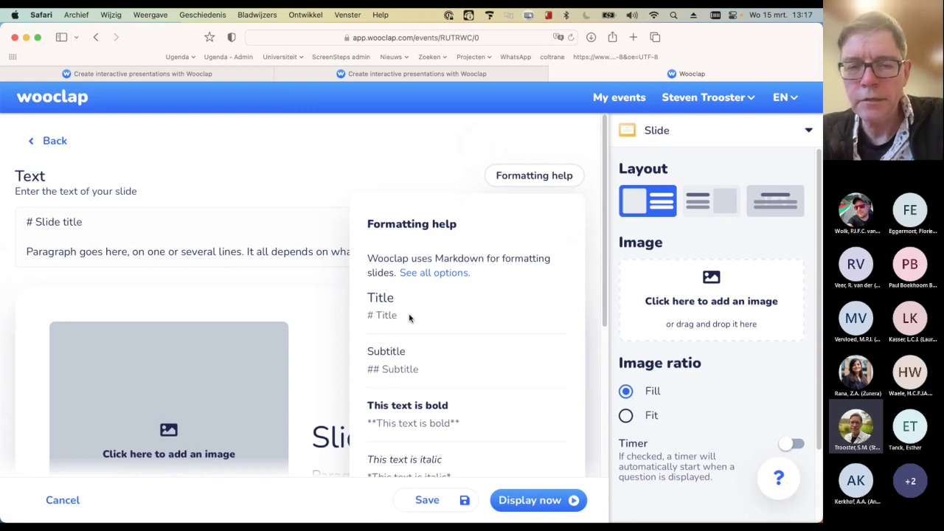
pyautogui.scroll(-1, 418, 315)
pyautogui.scroll(-4, 418, 315)
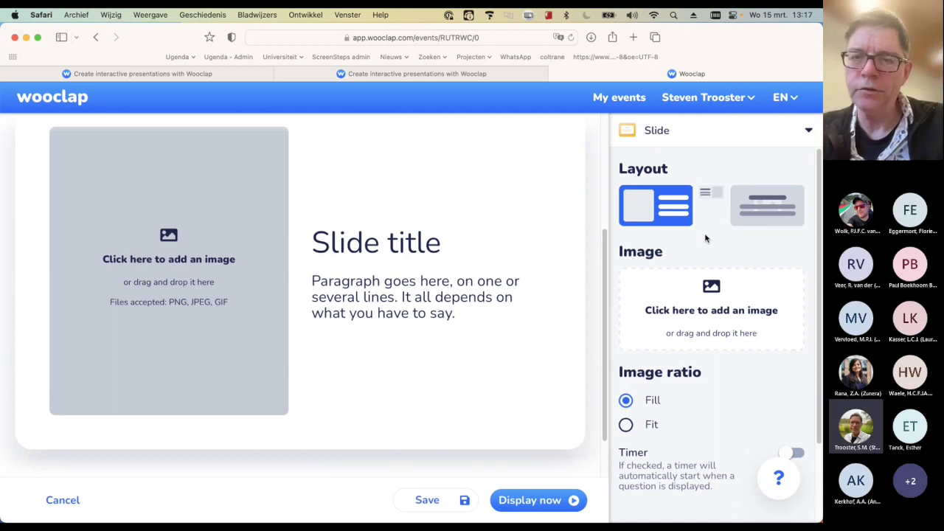
pyautogui.click(560, 248)
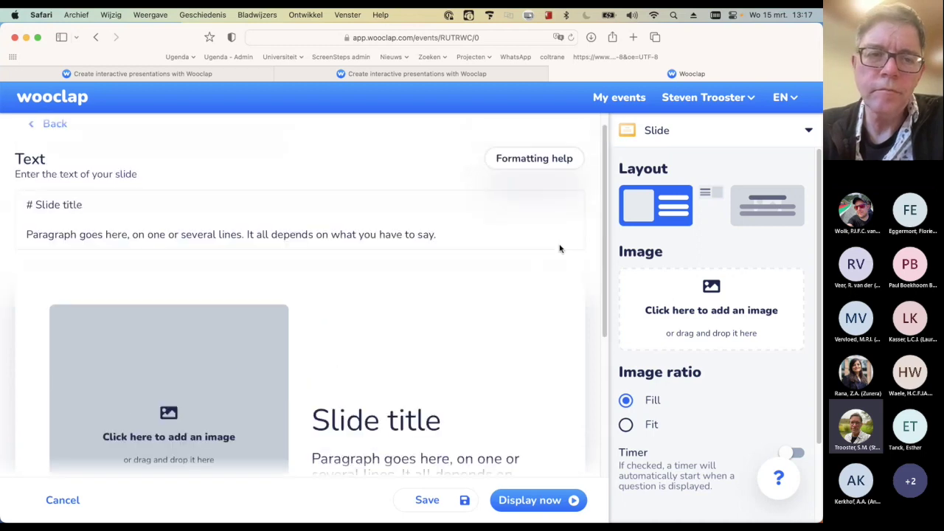
pyautogui.click(64, 145)
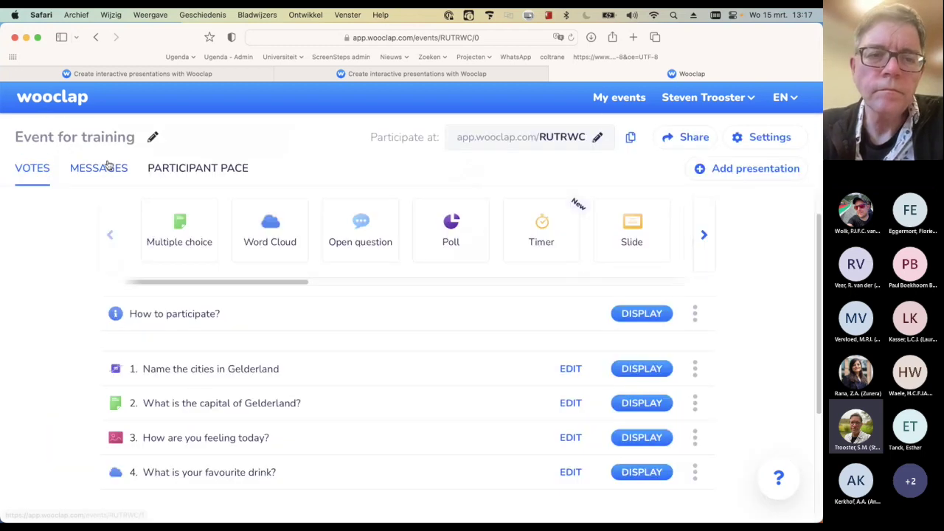
pyautogui.press('super+Tab')
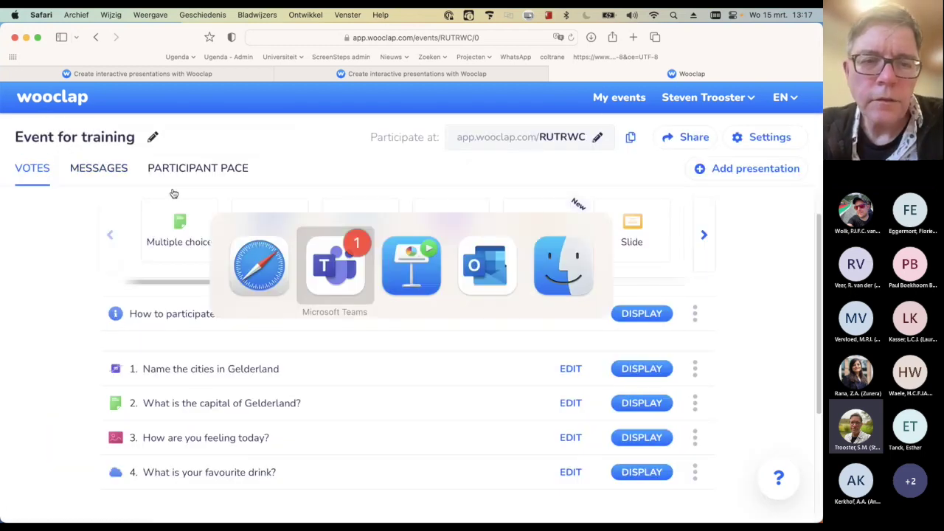